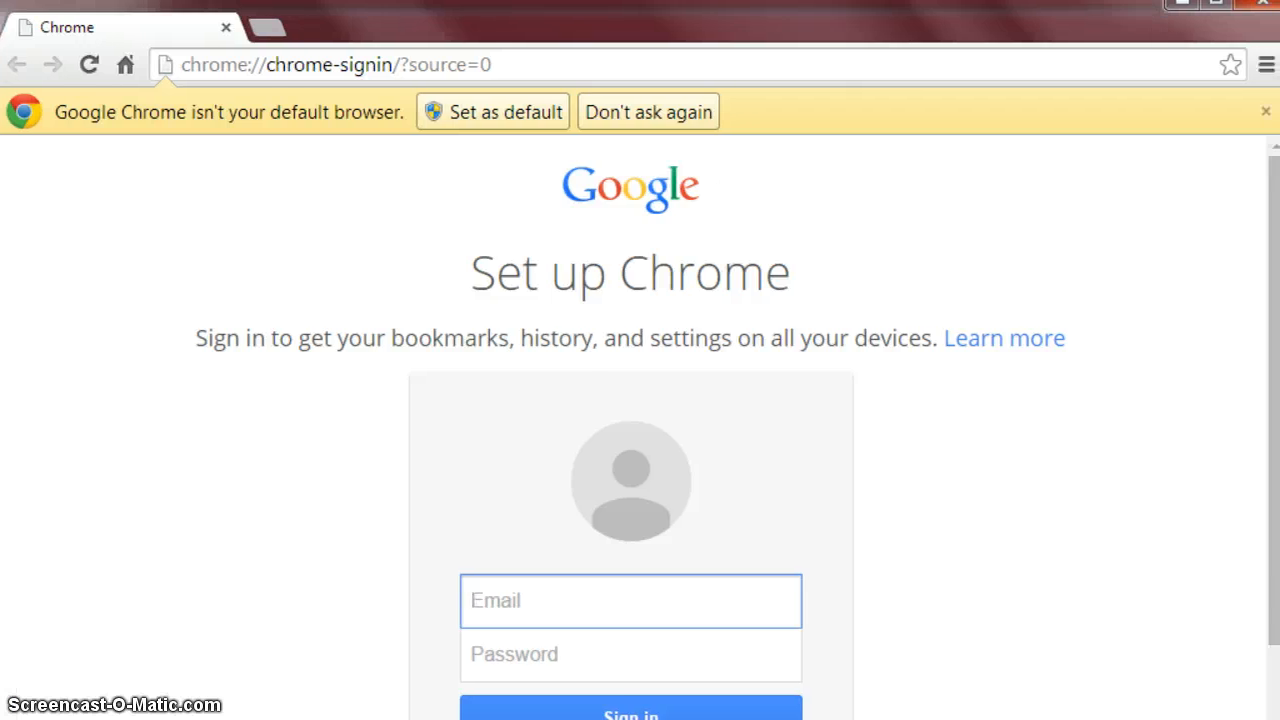
Load grunnskoli.krummi.is in Chrome and go to its Vefpóstur webmail page.
left_click(454, 68)
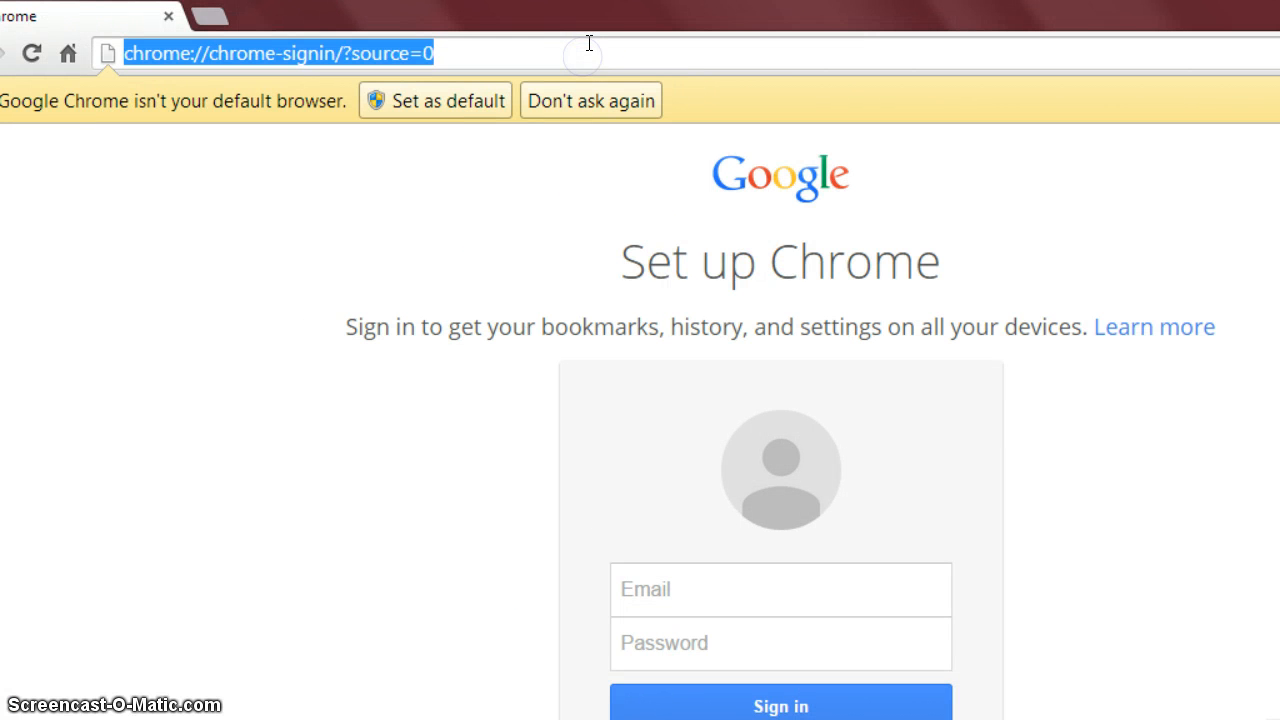
type("grunnsk")
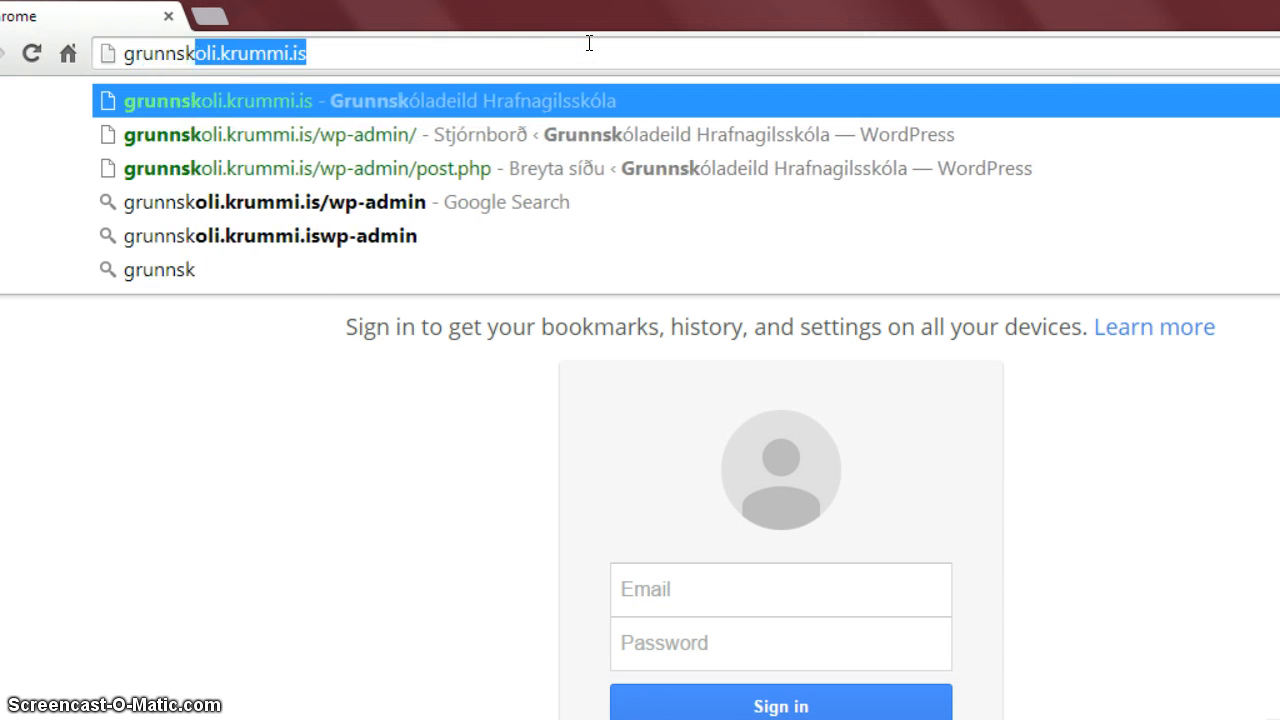
type("oli.krummi.is")
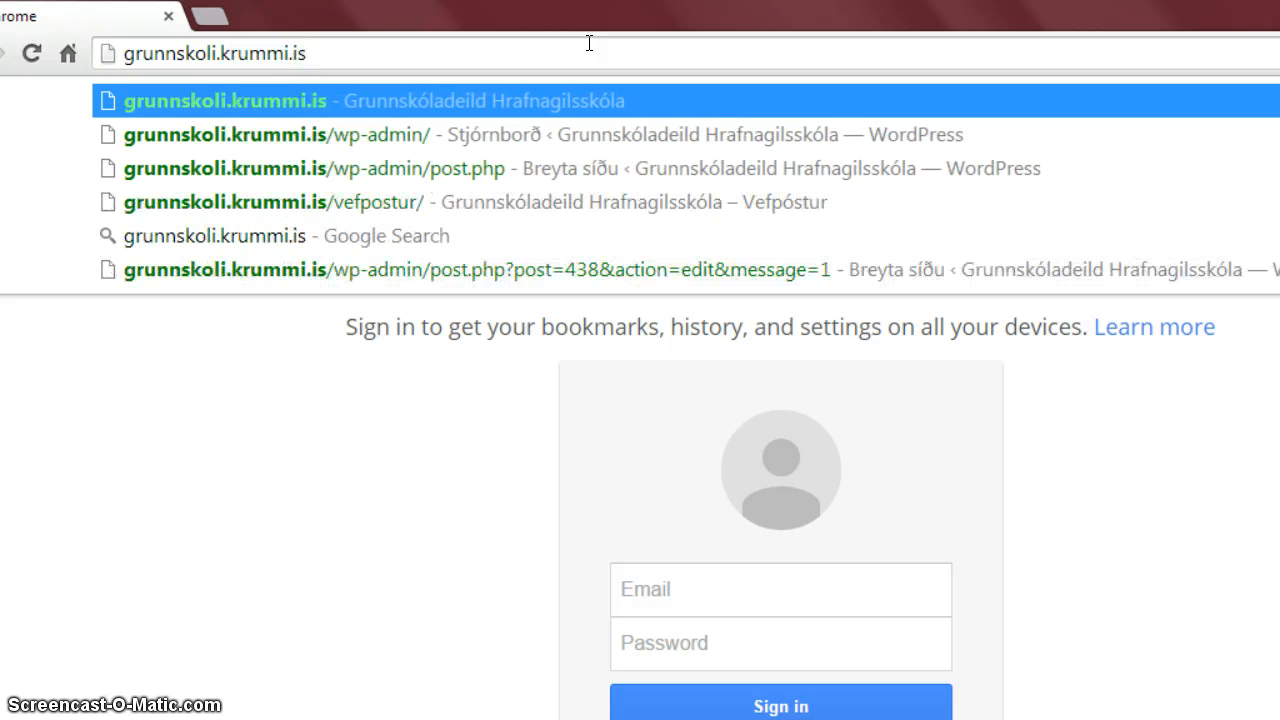
key("Return")
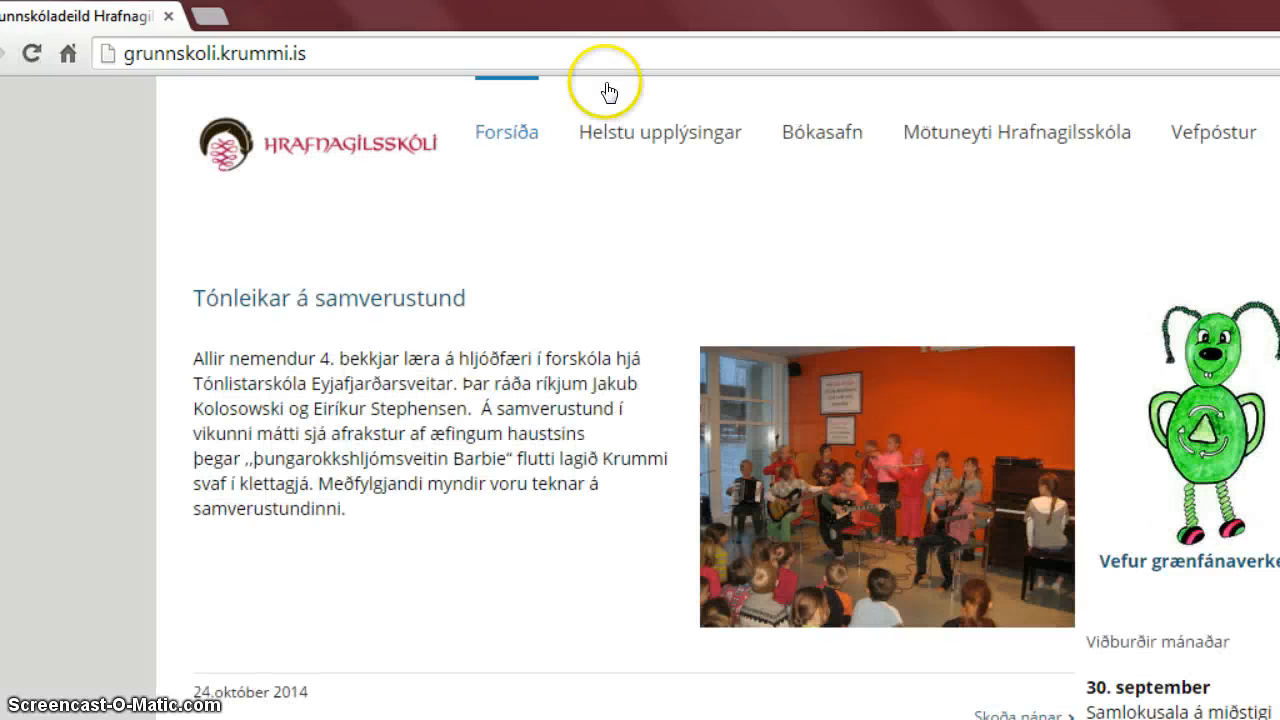
left_click(1216, 142)
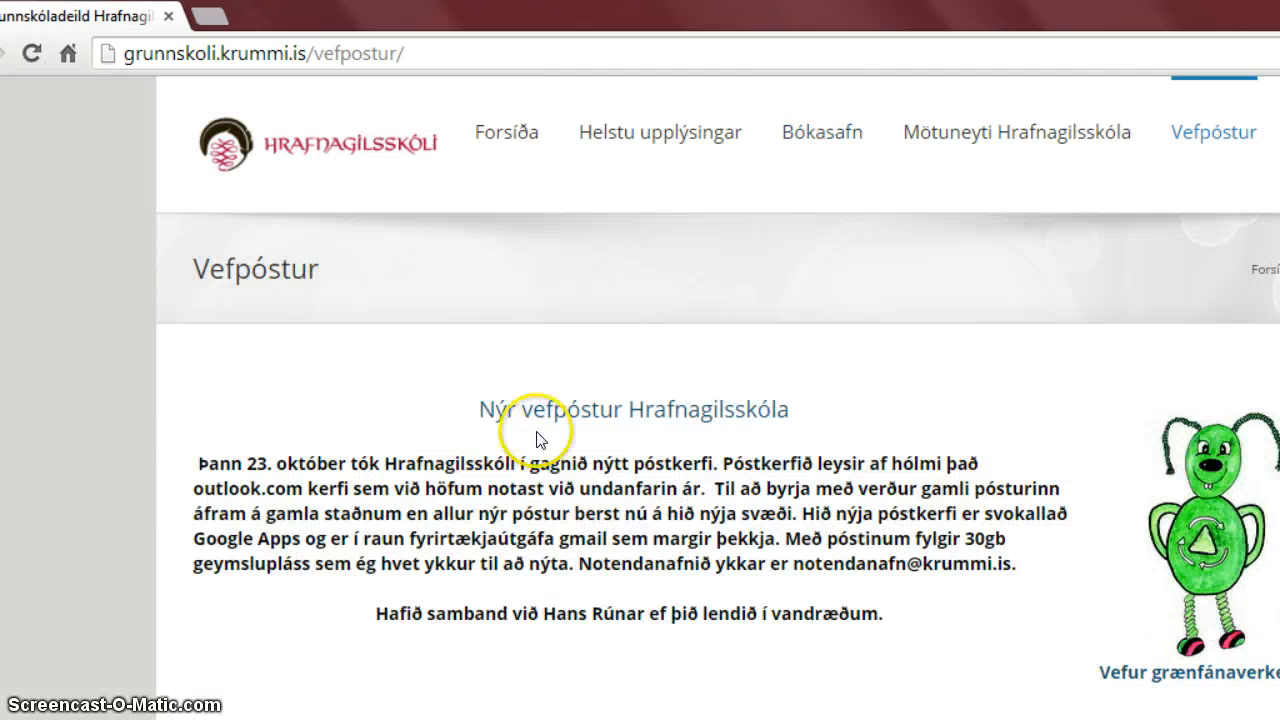
Open the new webmail sign-in and choose to add another Google account.
left_click(595, 421)
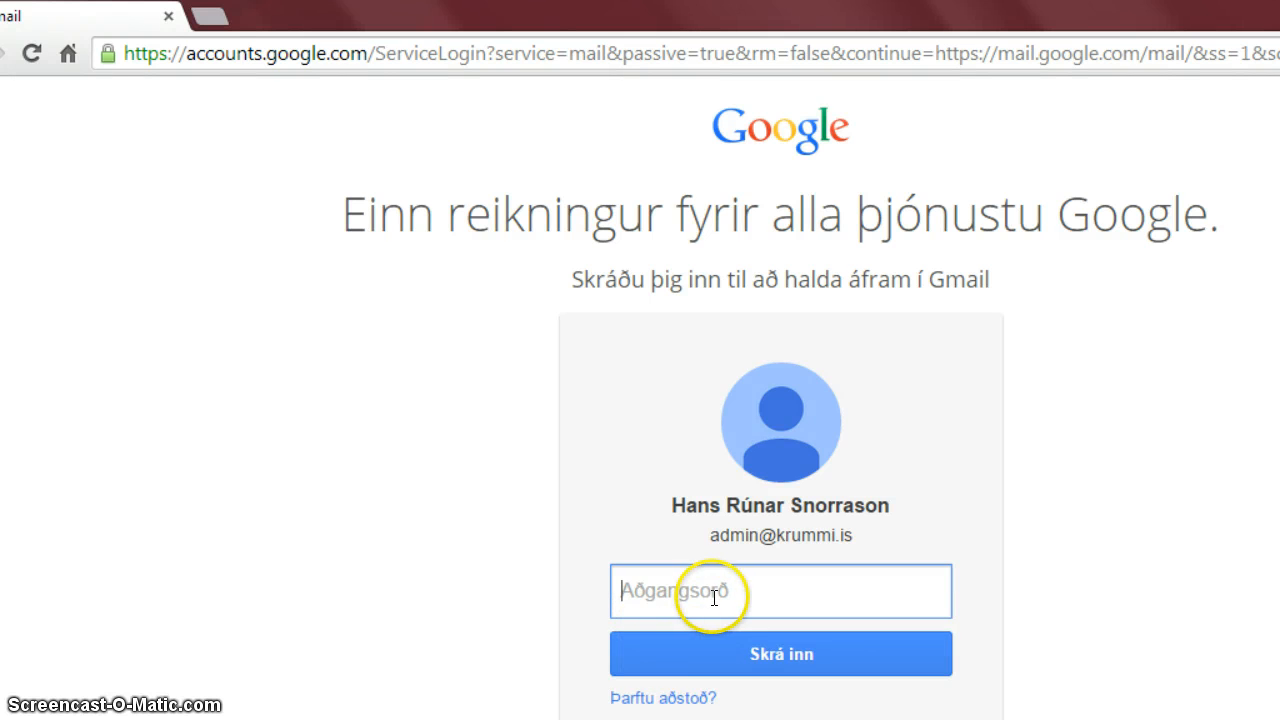
left_click(790, 719)
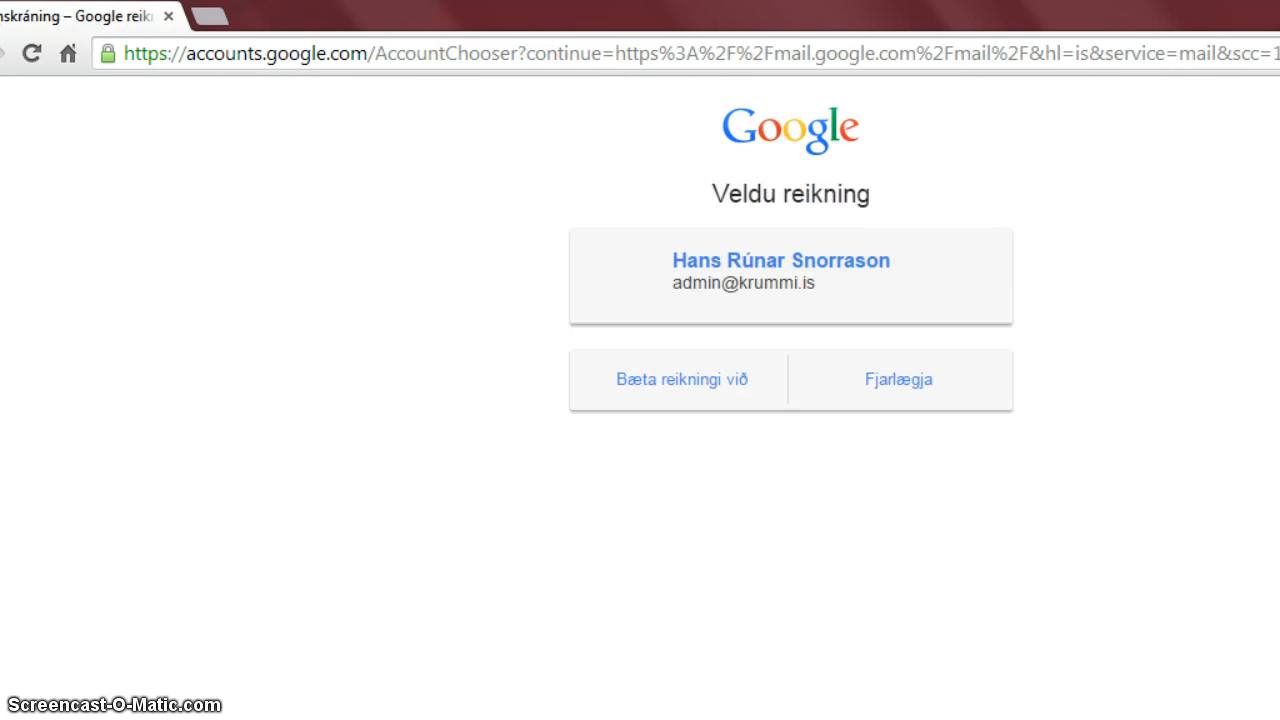
left_click(701, 378)
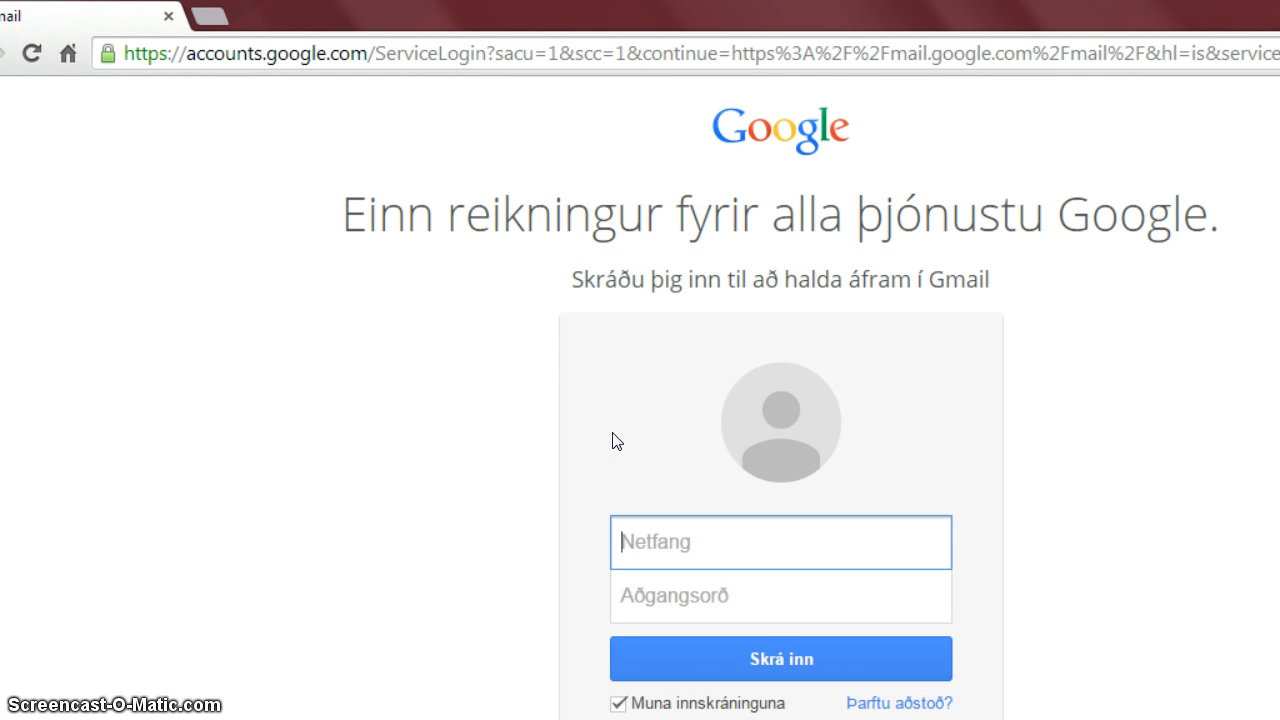
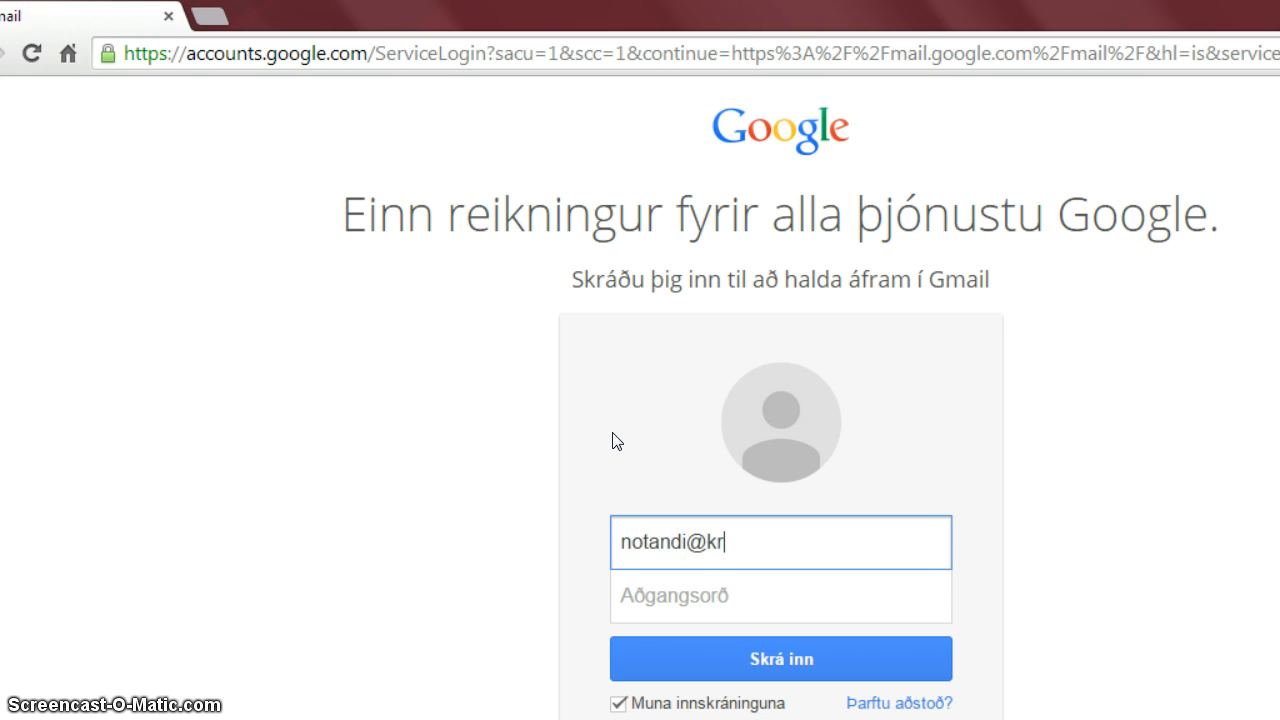
Enter the school account's e-mail address and password, correcting the password, and submit sign-in.
key("Tab")
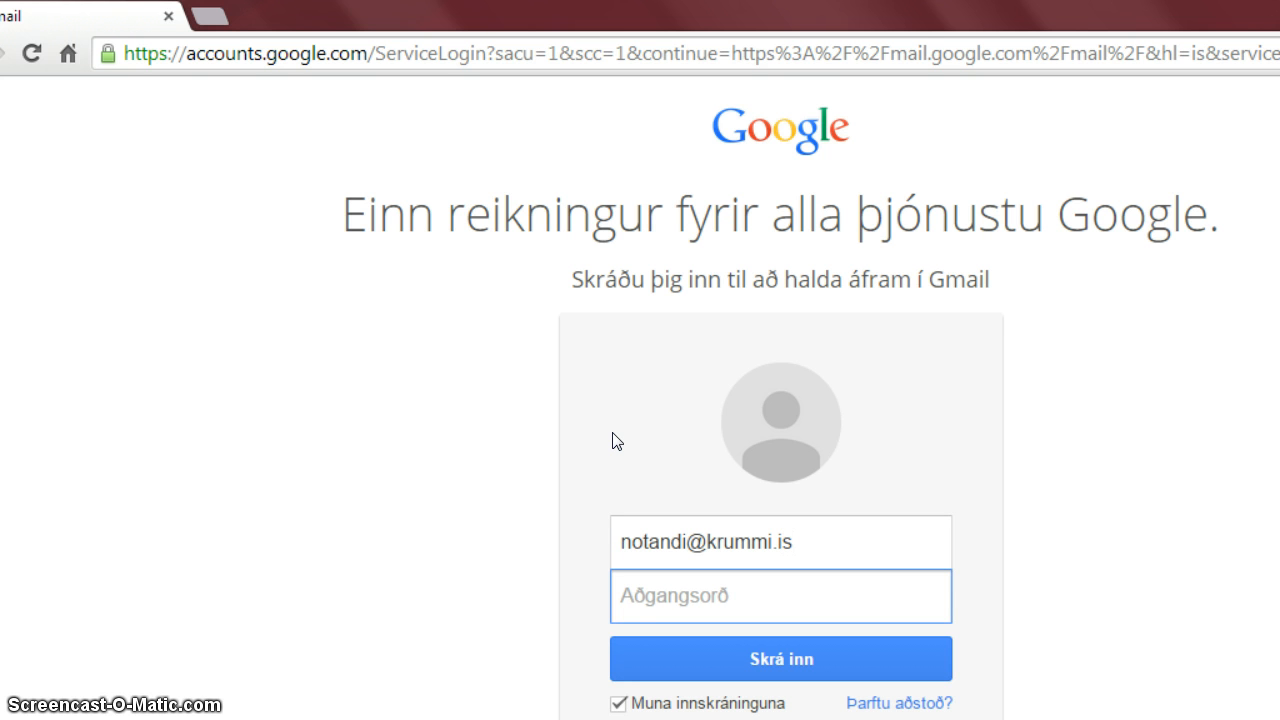
type("•••••")
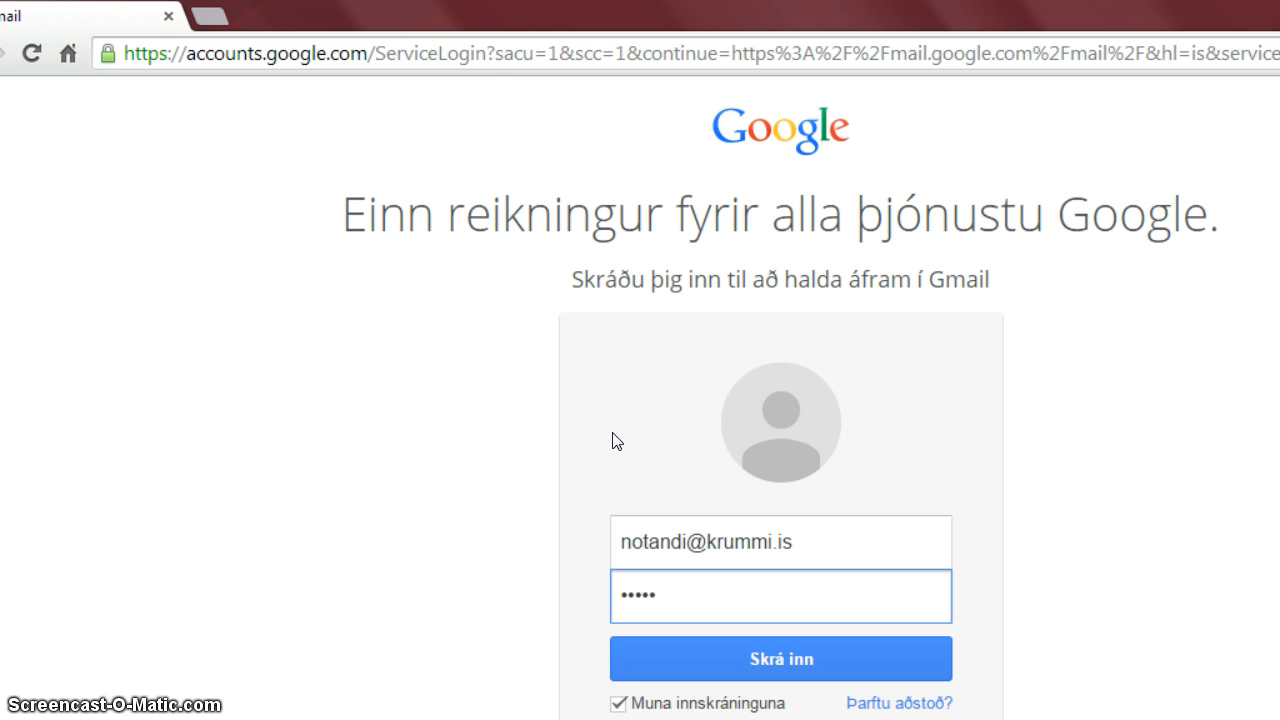
key("BackSpace")
key("BackSpace")
key("BackSpace")
key("BackSpace")
key("BackSpace")
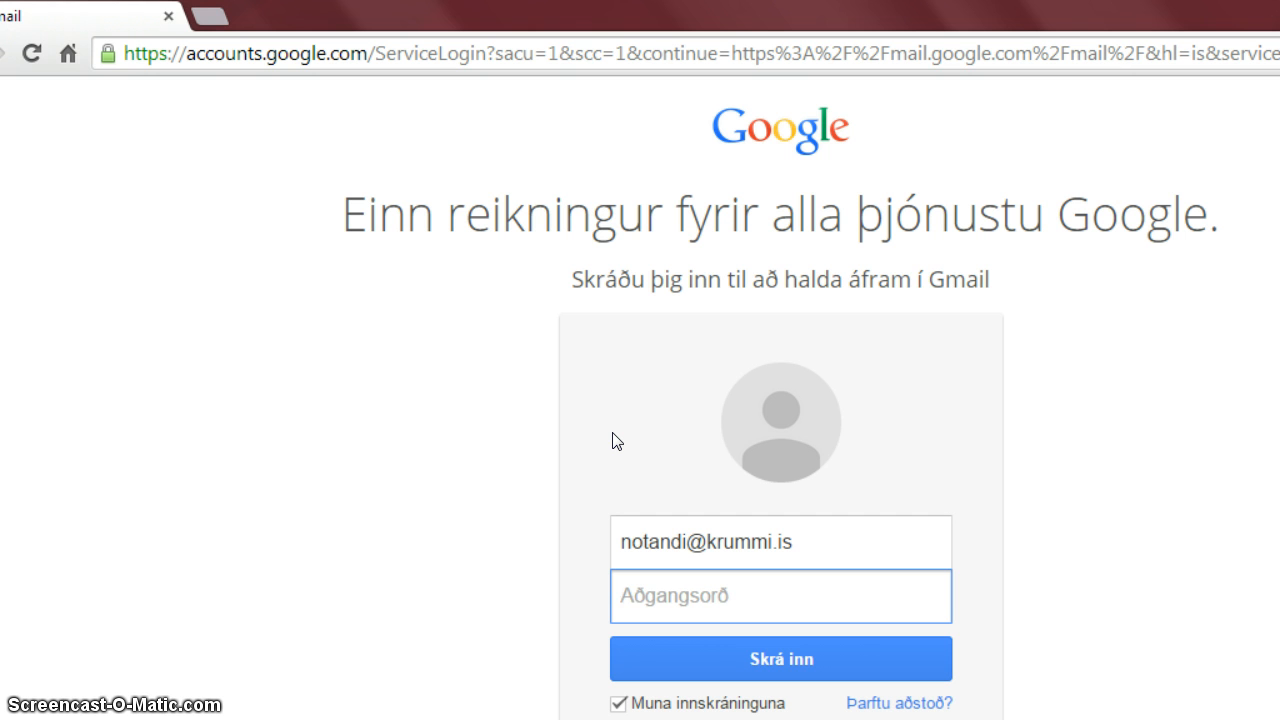
type("•••••••")
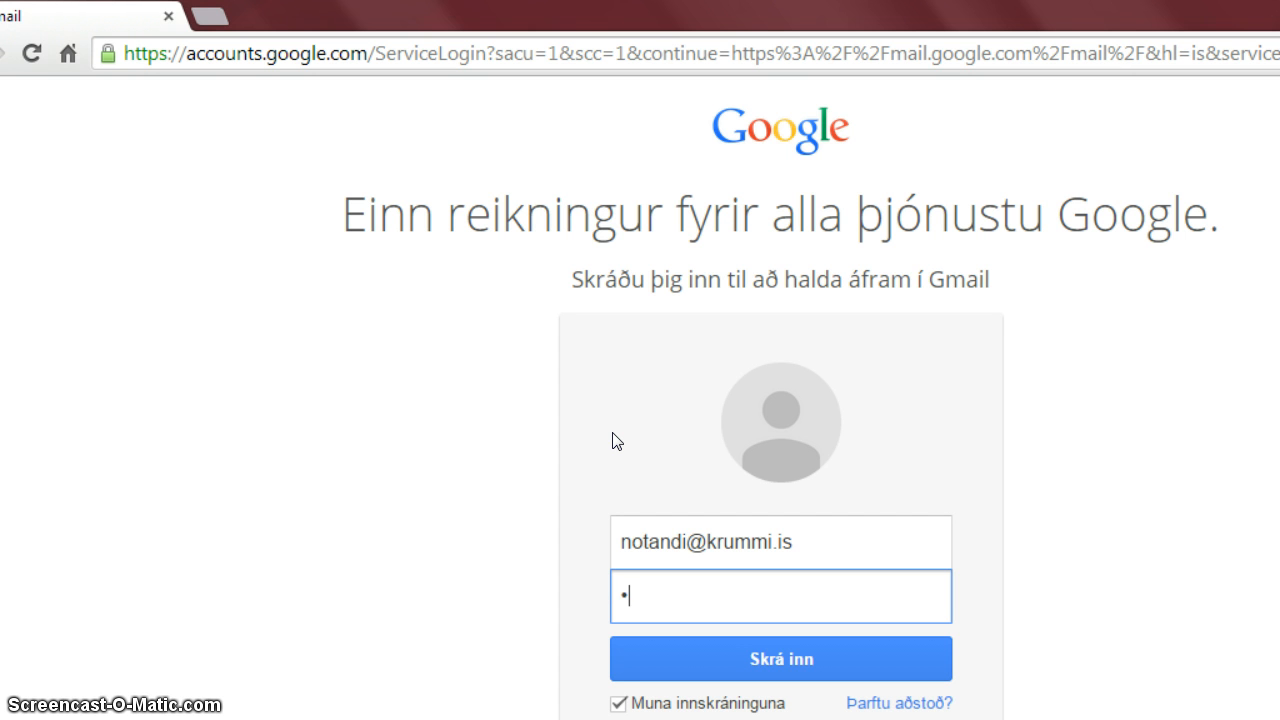
type("••••••••")
left_click(761, 662)
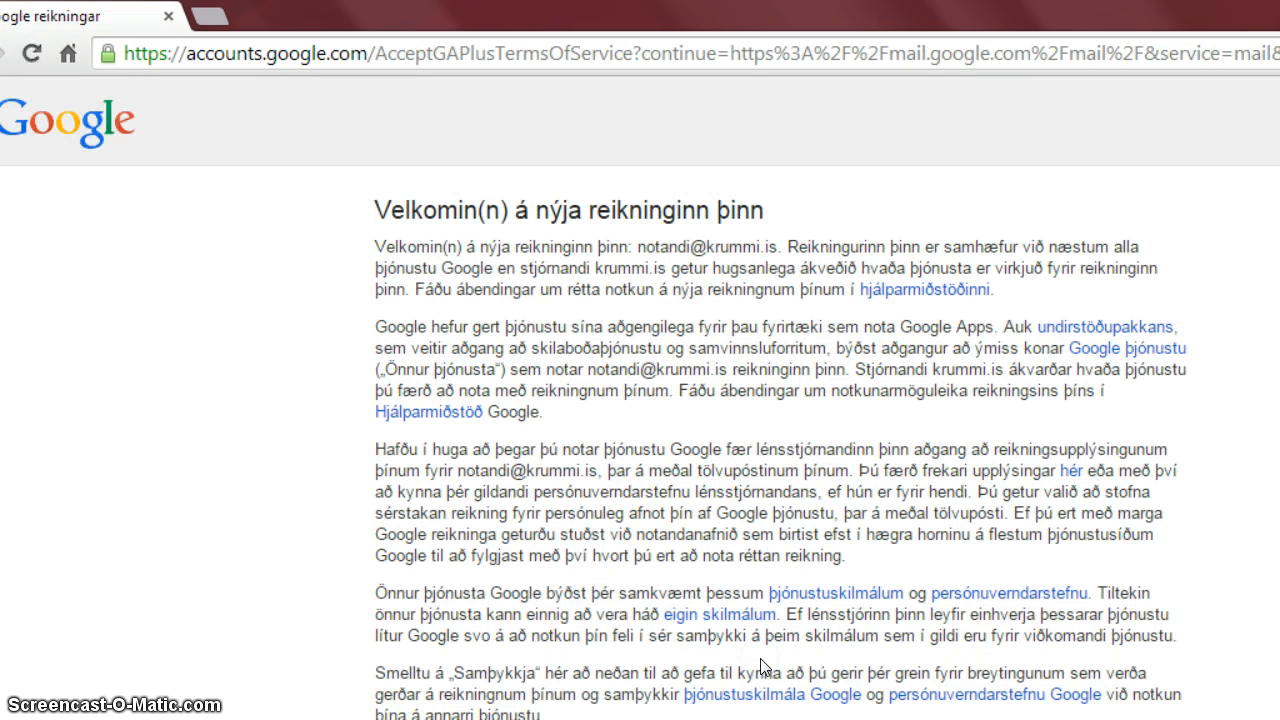
Accept the Google Accounts welcome terms by entering the verification text 1273.
left_click(827, 491)
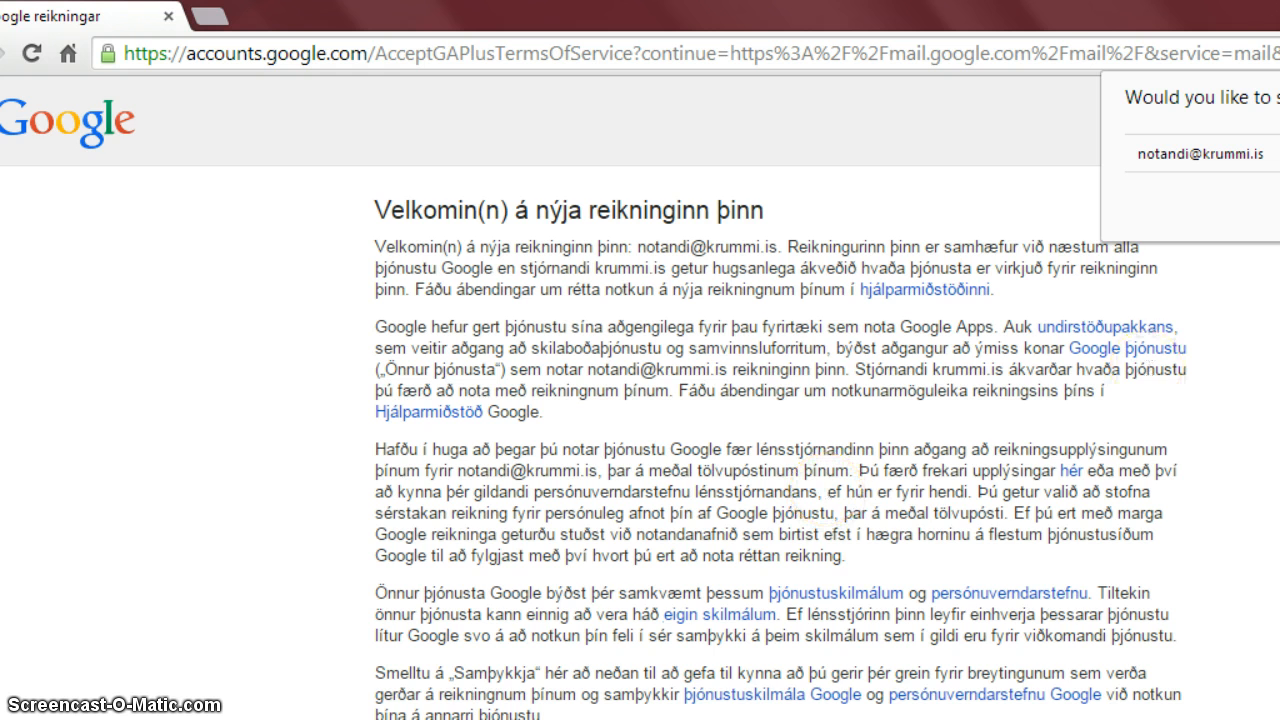
scroll(827, 491, "down", 2)
scroll(640, 400, "down", 1)
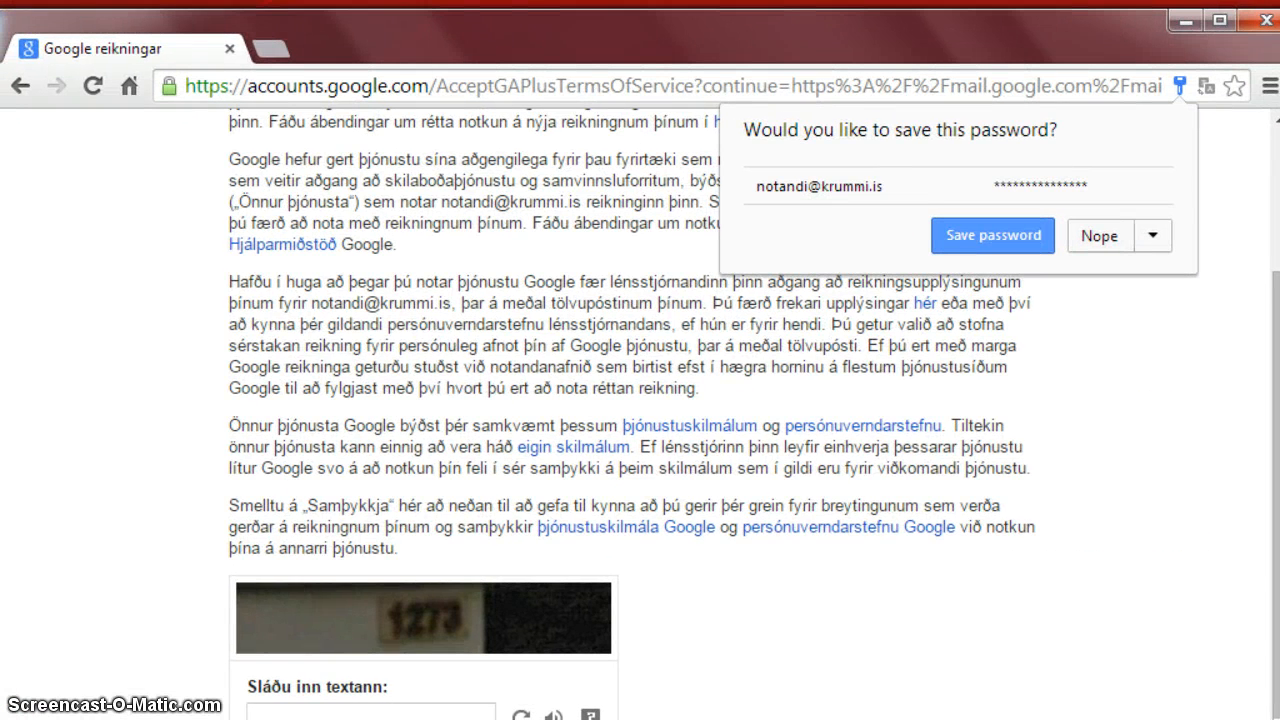
scroll(363, 648, "down", 1)
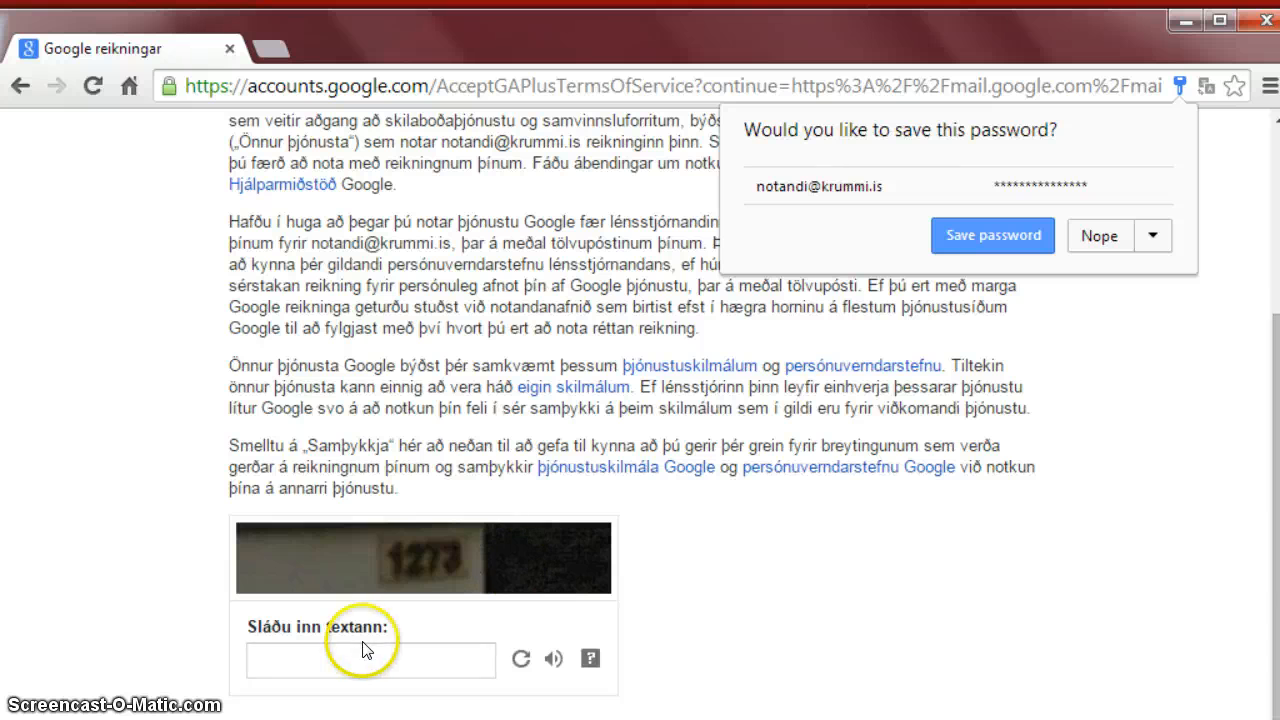
left_click(357, 665)
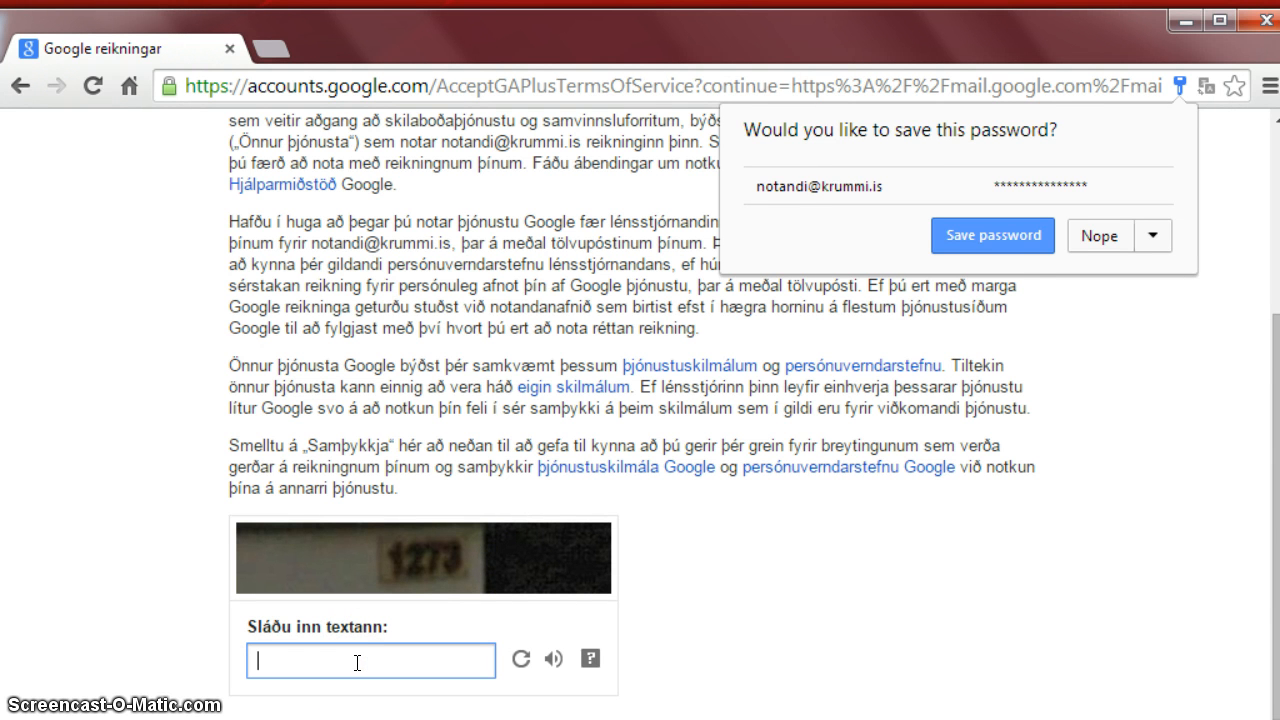
type("1273")
key("Return")
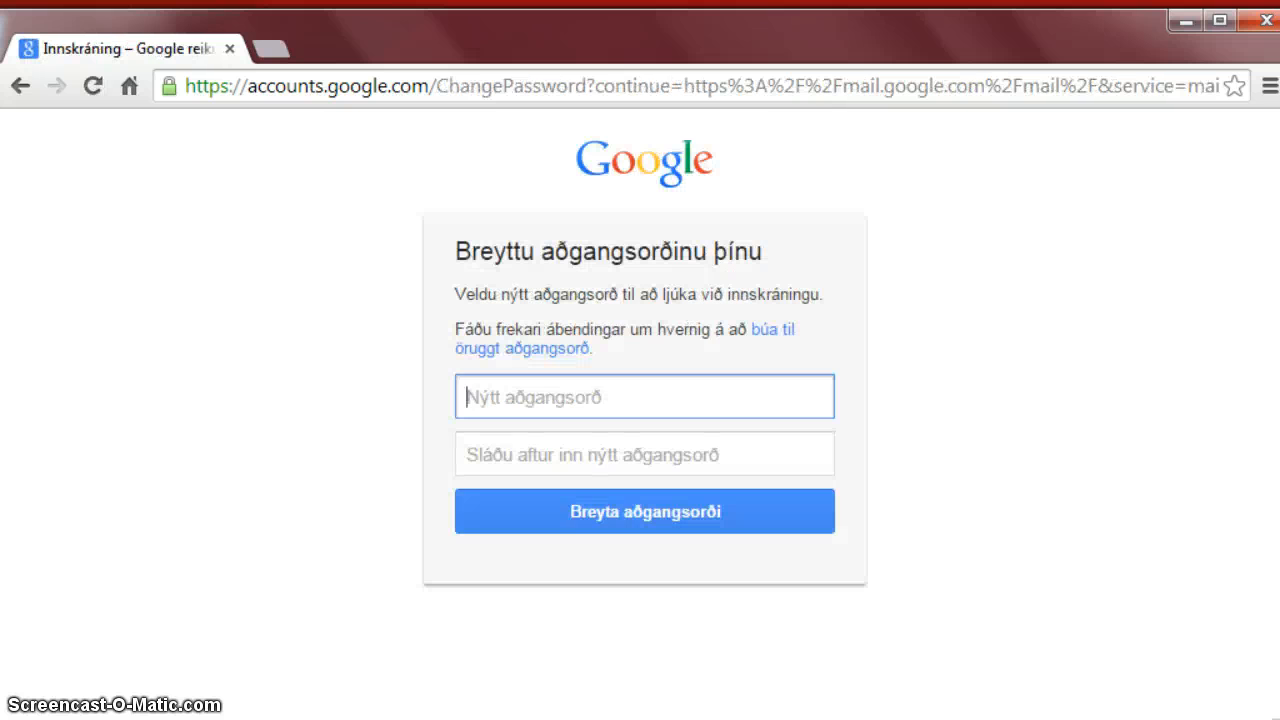
Enter a new account password and its confirmation, then submit to reach the inbox.
left_click(564, 396)
type("••••••••")
key("Tab")
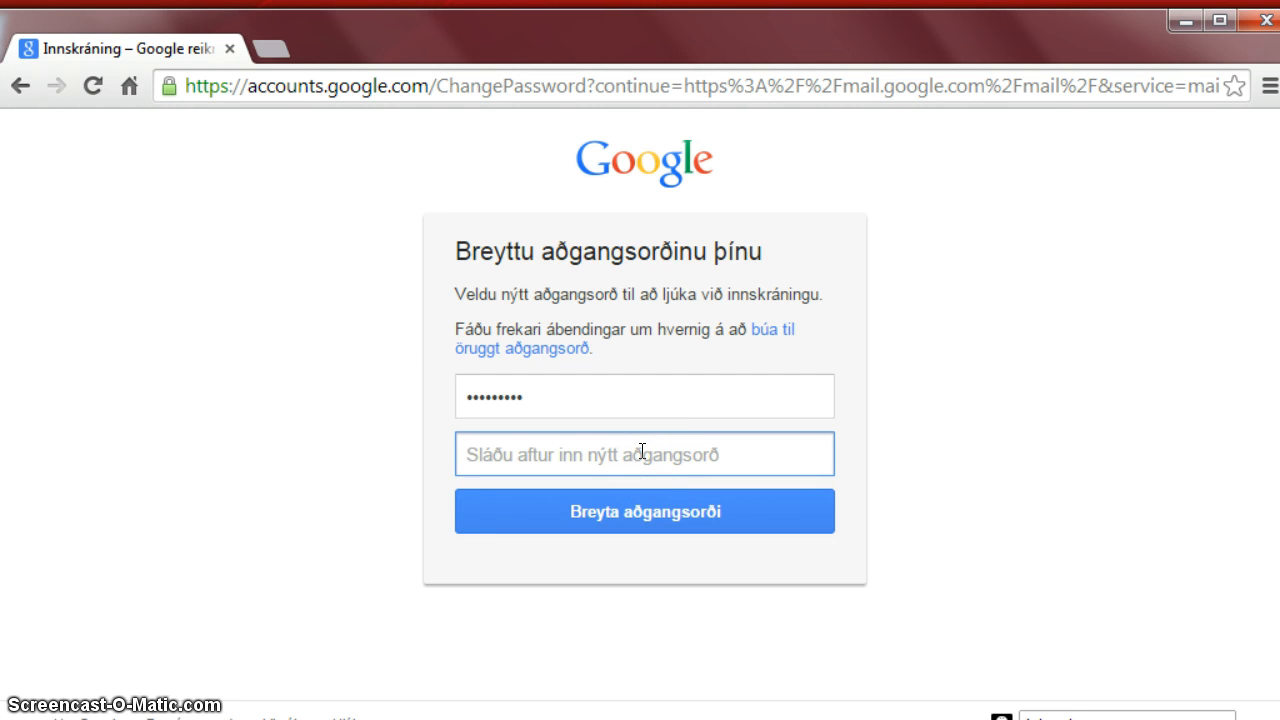
type("••••••••")
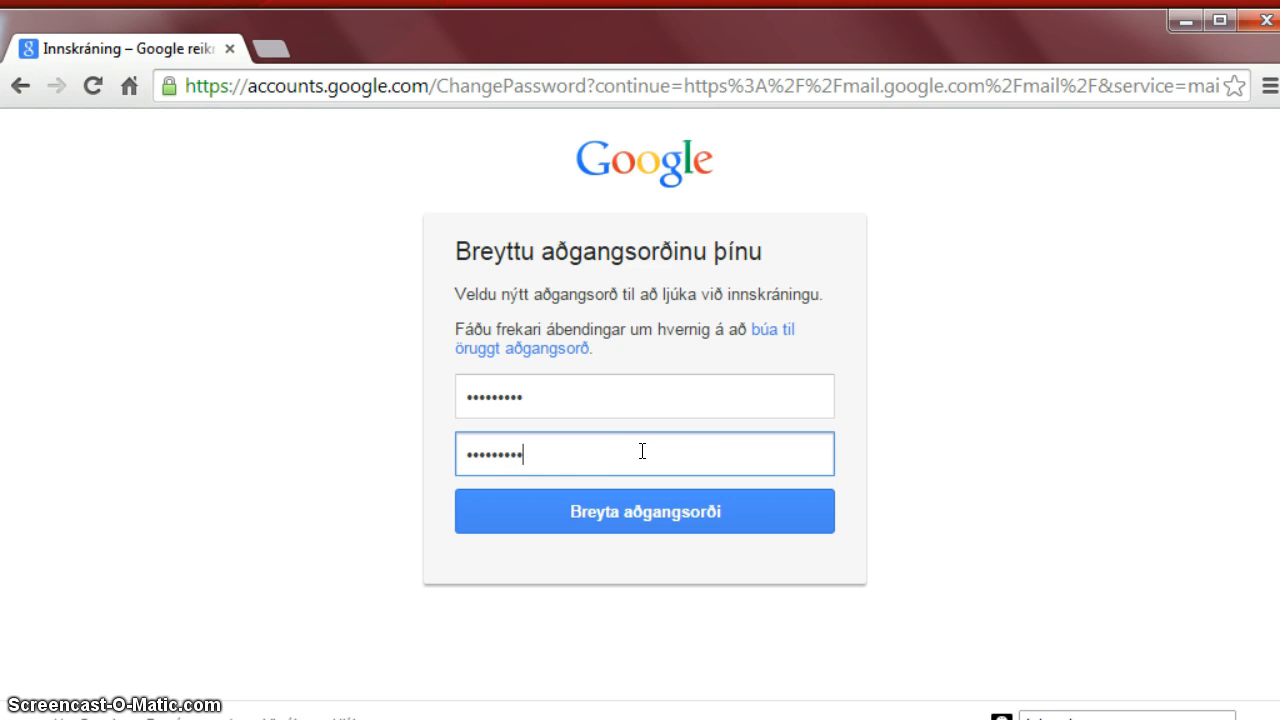
key("Return")
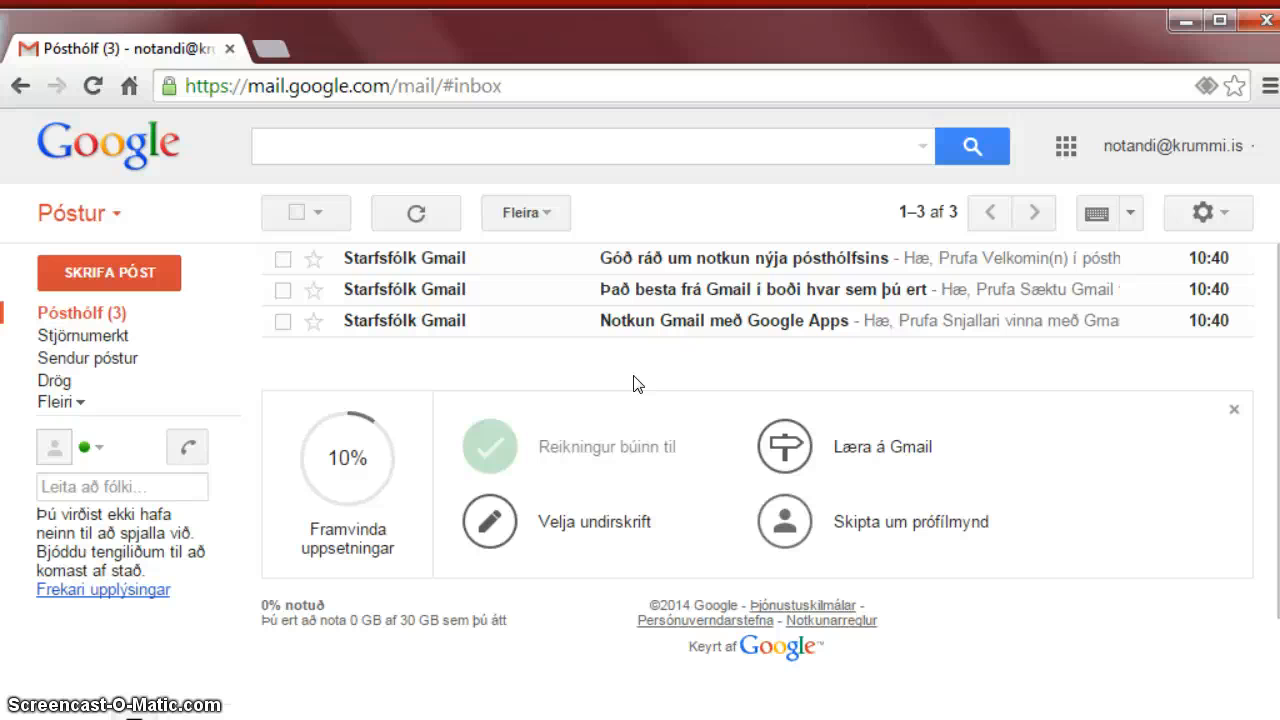
Go to the Labs section of Gmail's full settings.
left_click(1208, 213)
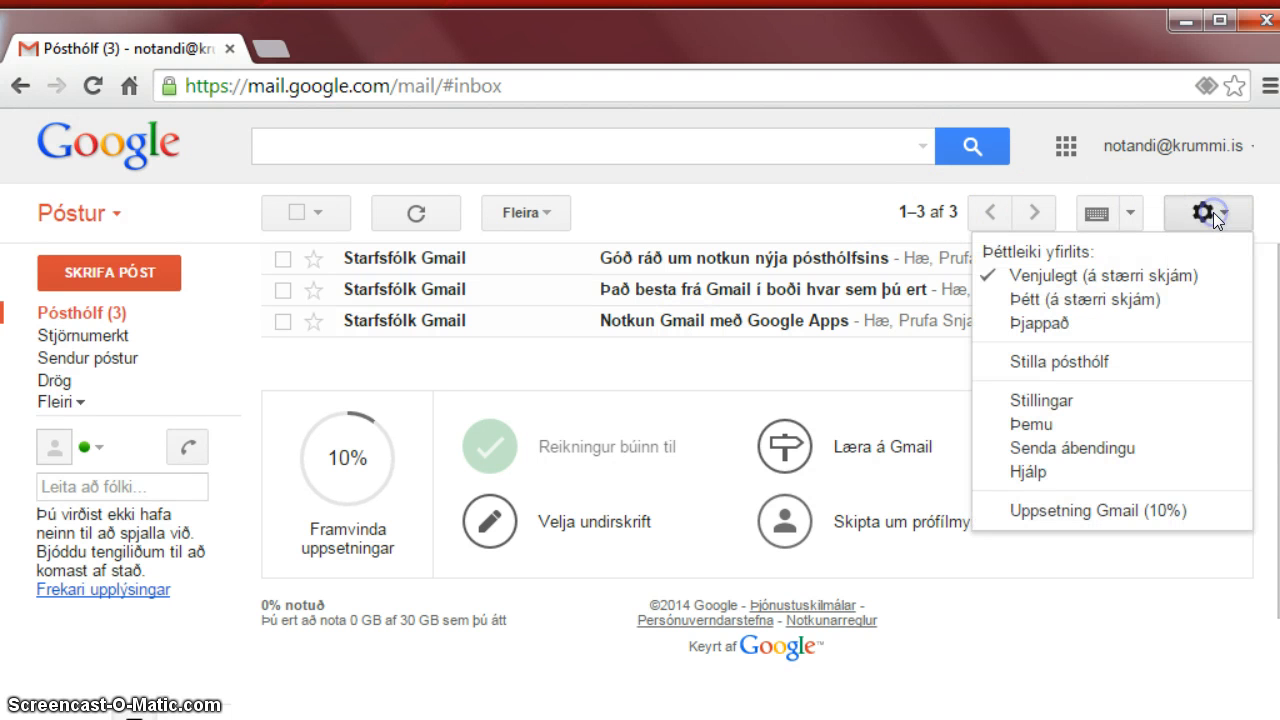
left_click(1094, 412)
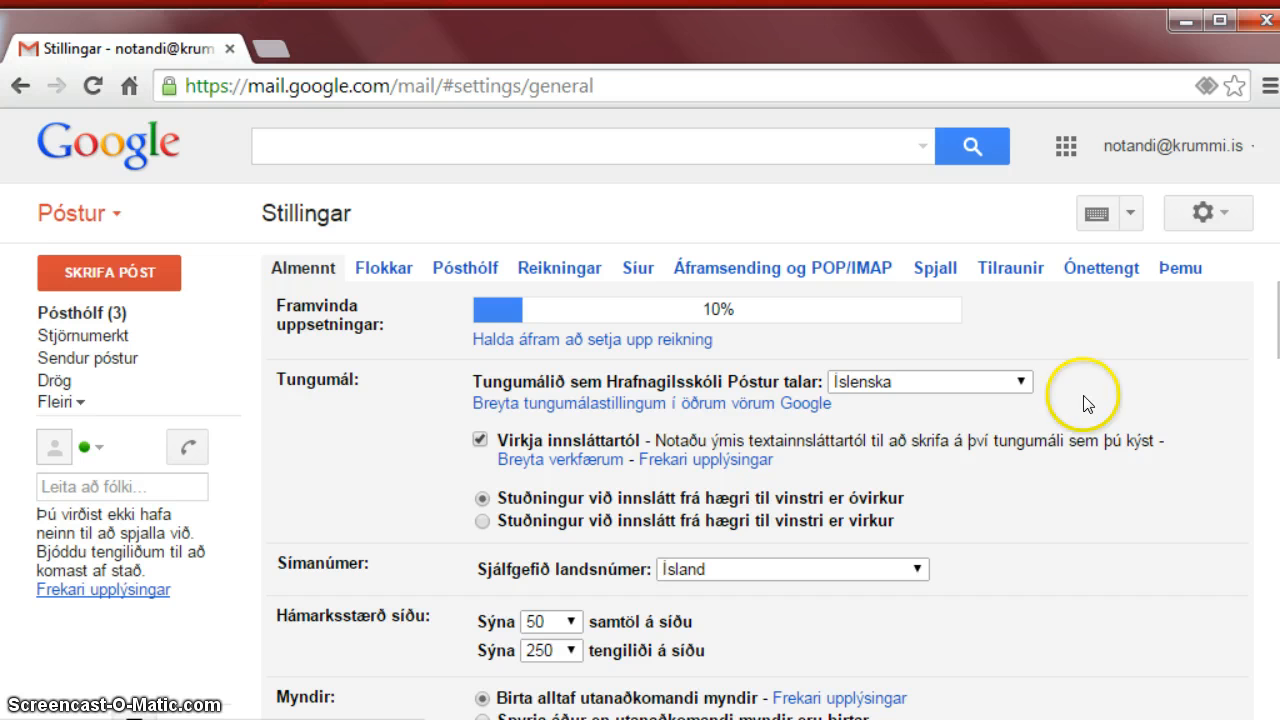
left_click(1000, 278)
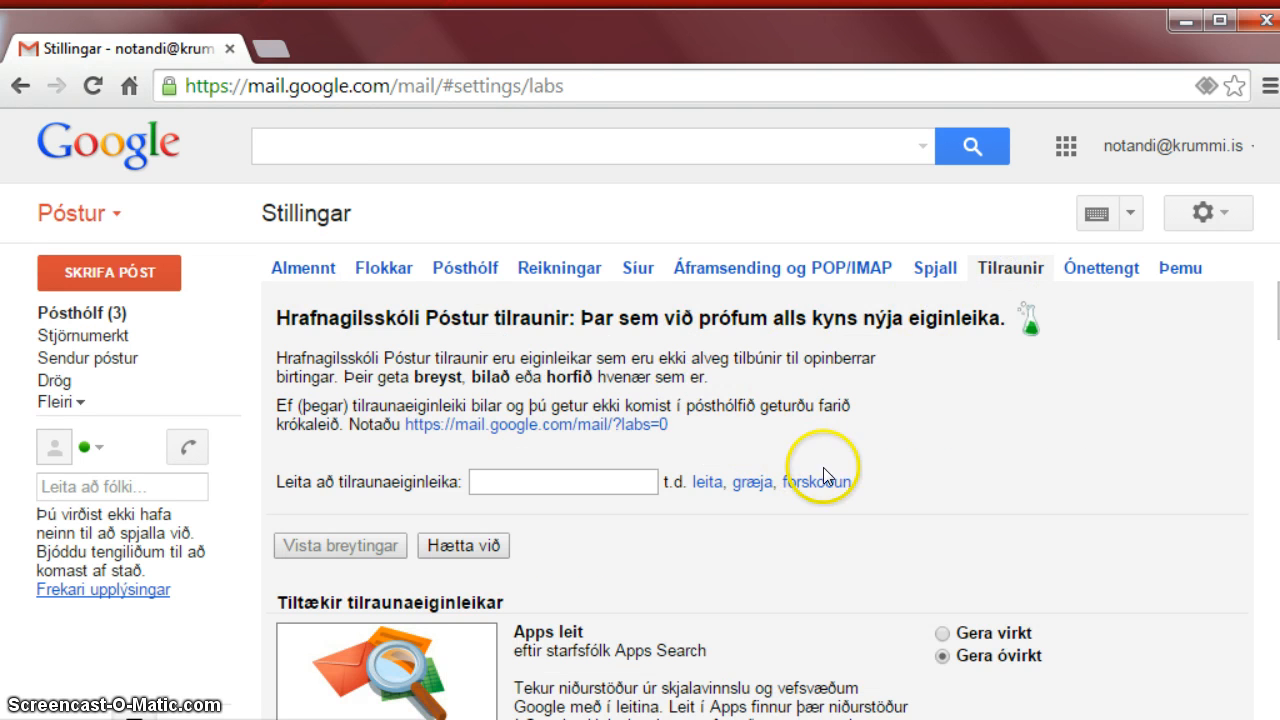
scroll(801, 392, "down", 1)
scroll(801, 392, "down", 2)
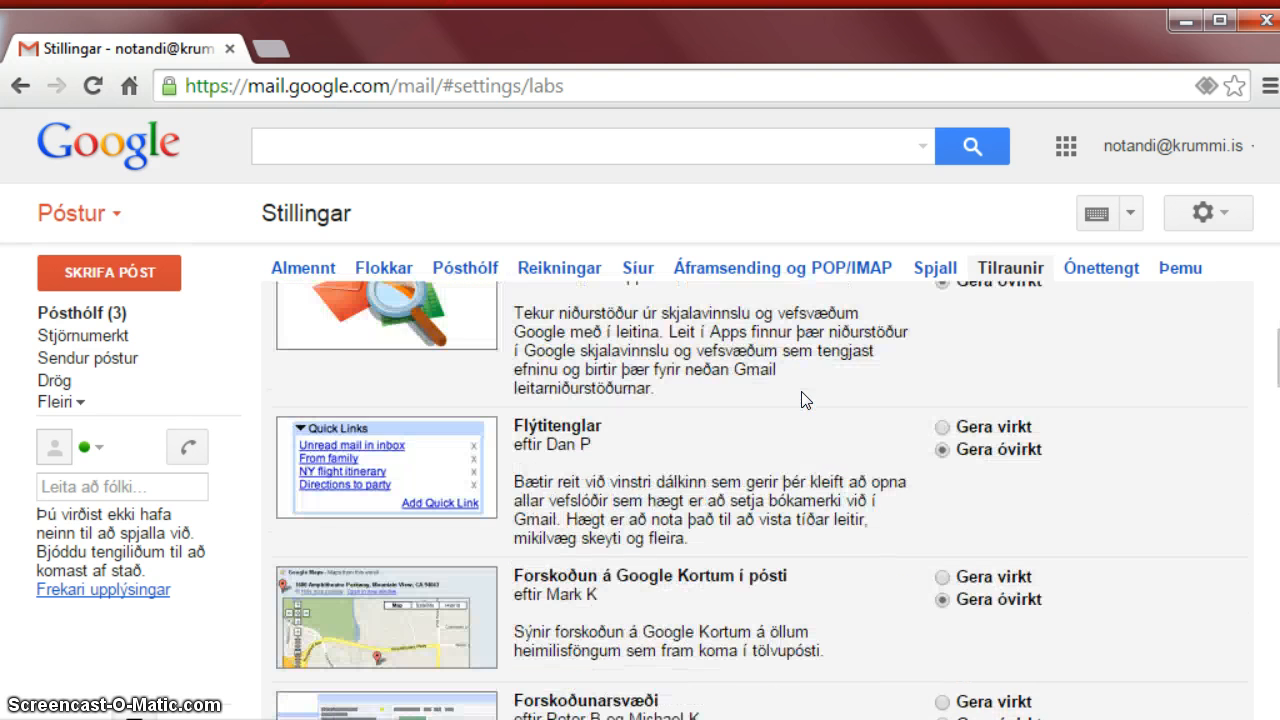
scroll(801, 400, "down", 3)
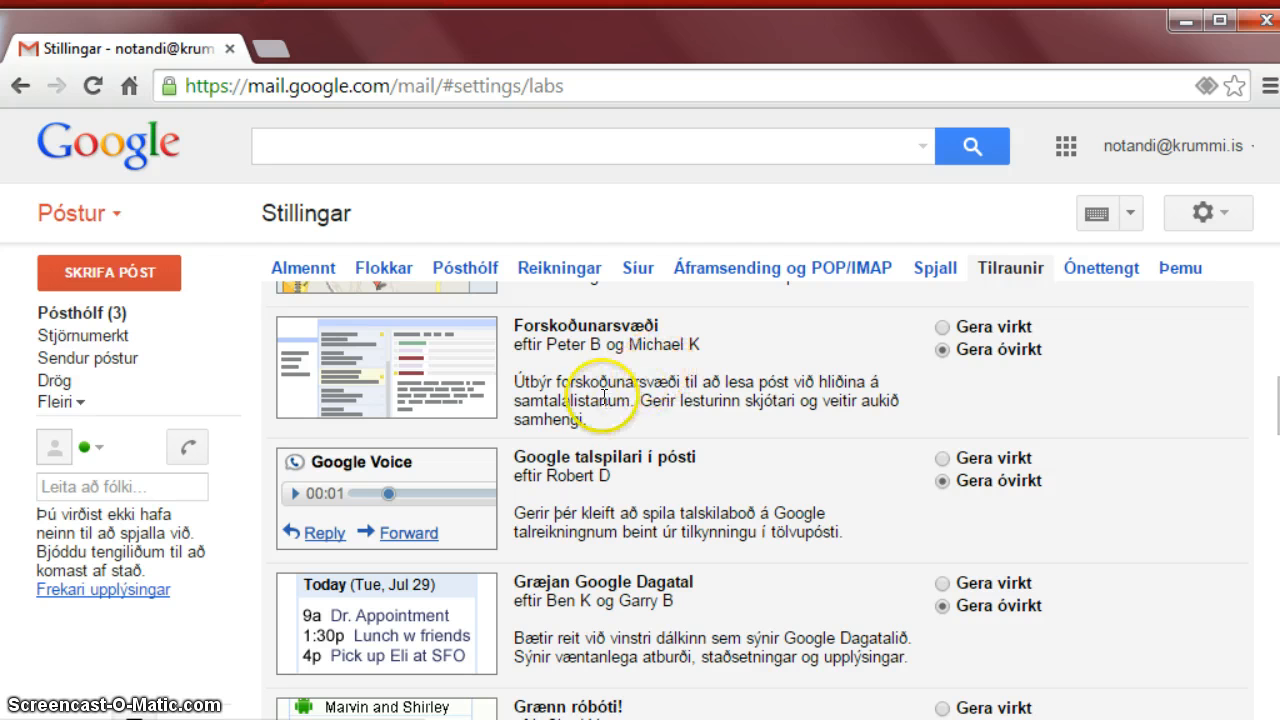
Enable the Forskoðunarsvæði preview pane lab and save the changes.
left_click(943, 327)
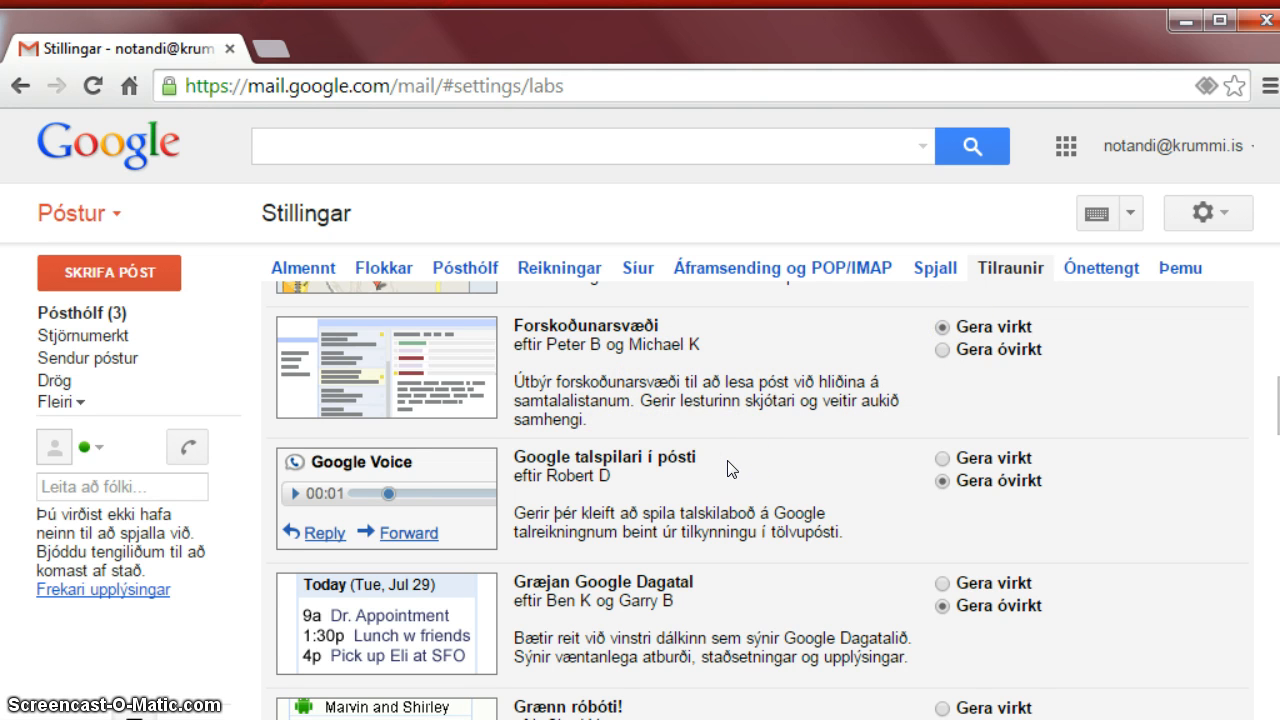
scroll(728, 469, "down", 1)
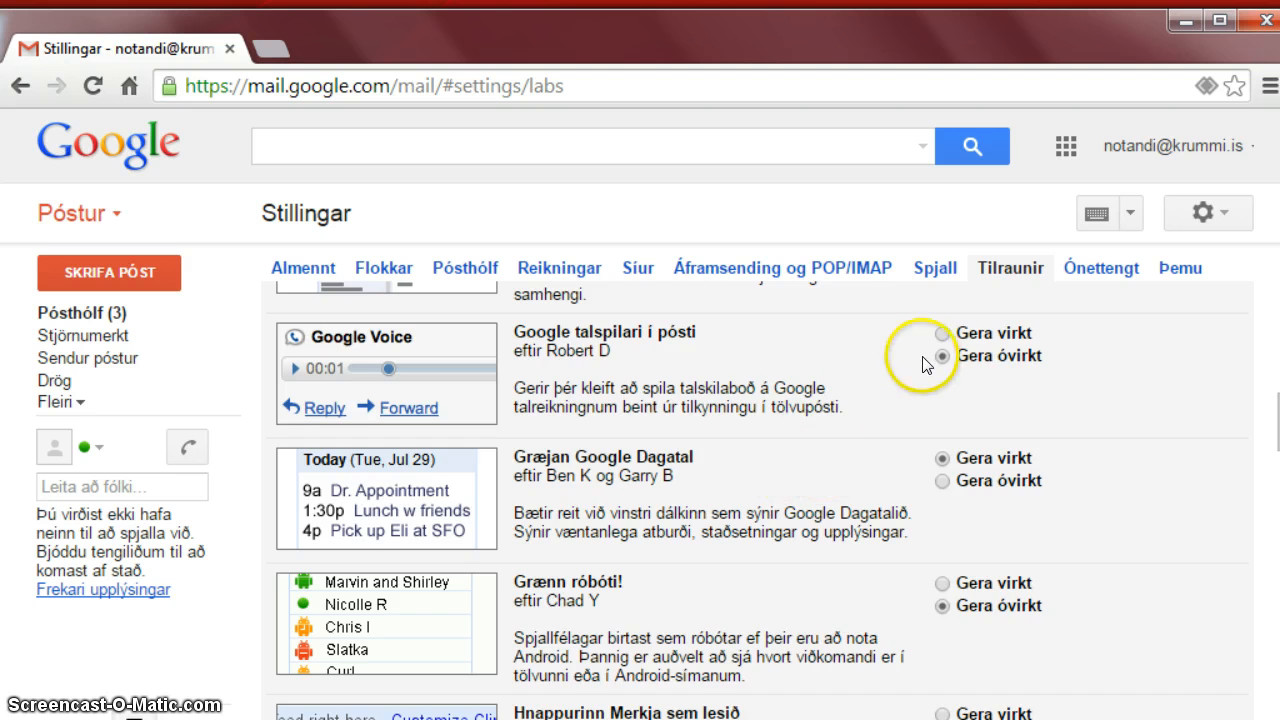
scroll(915, 360, "down", 5)
scroll(737, 400, "down", 2)
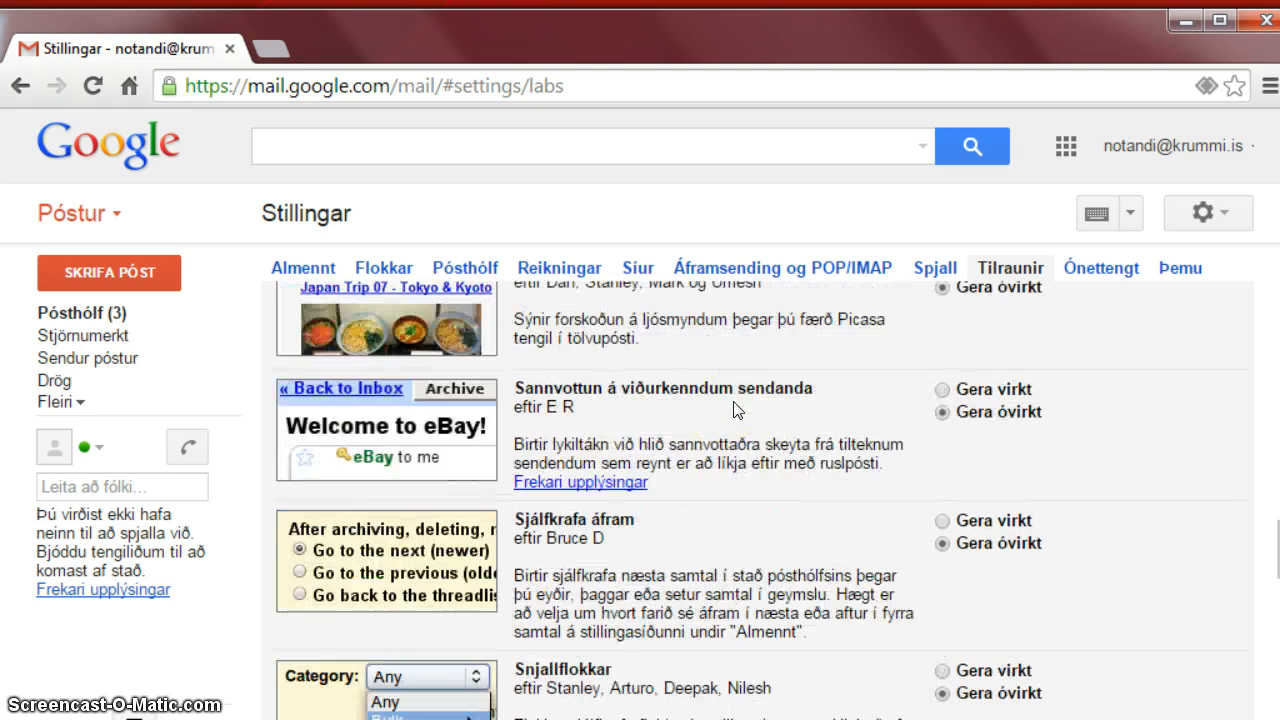
scroll(737, 410, "down", 6)
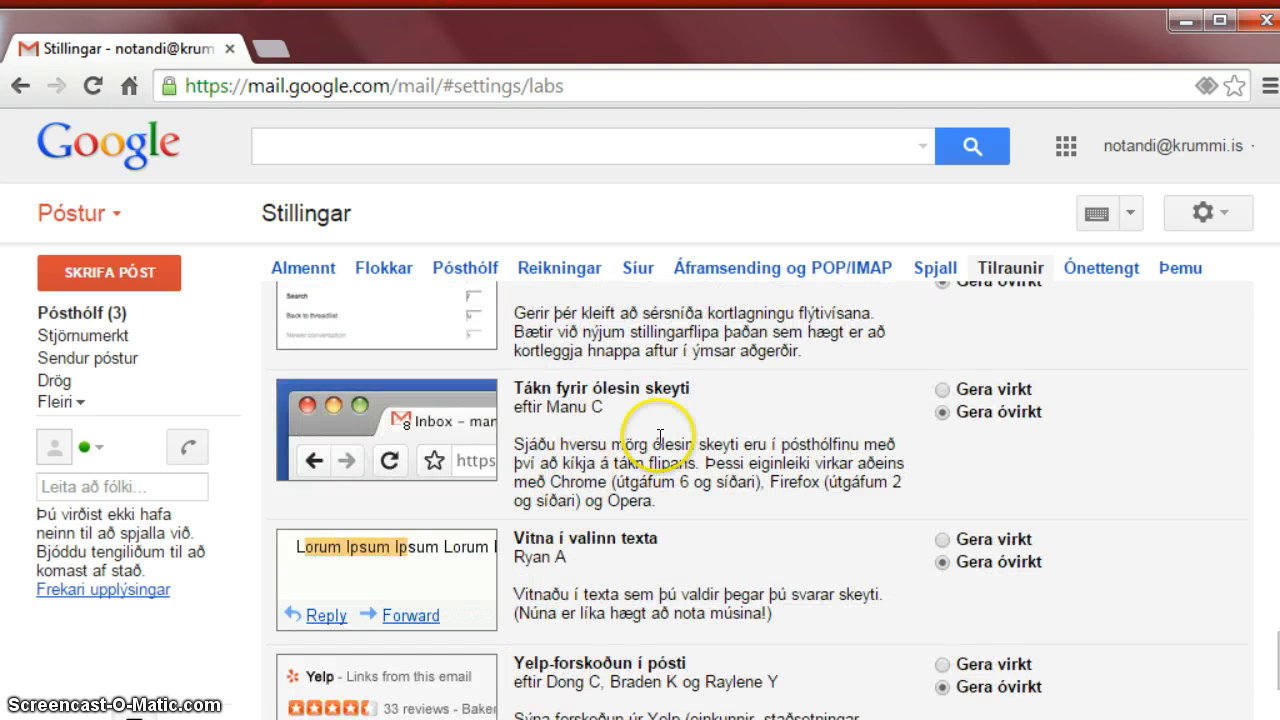
scroll(658, 430, "down", 5)
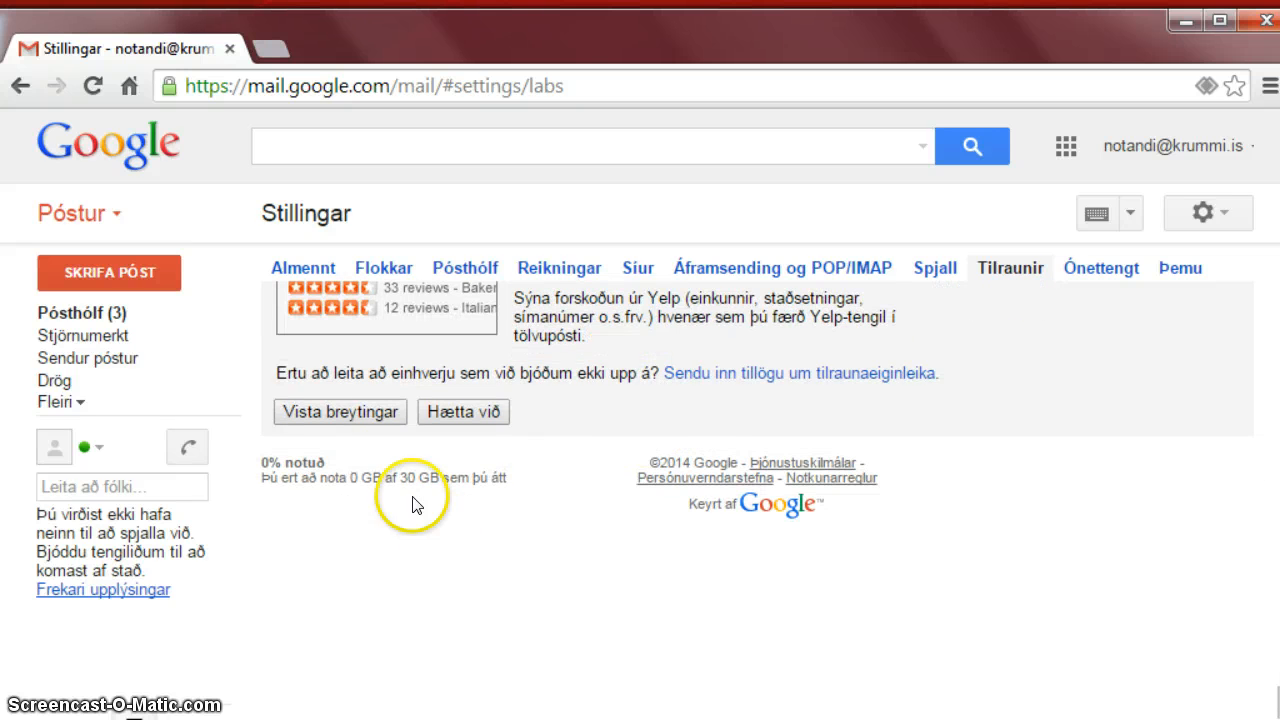
left_click(360, 412)
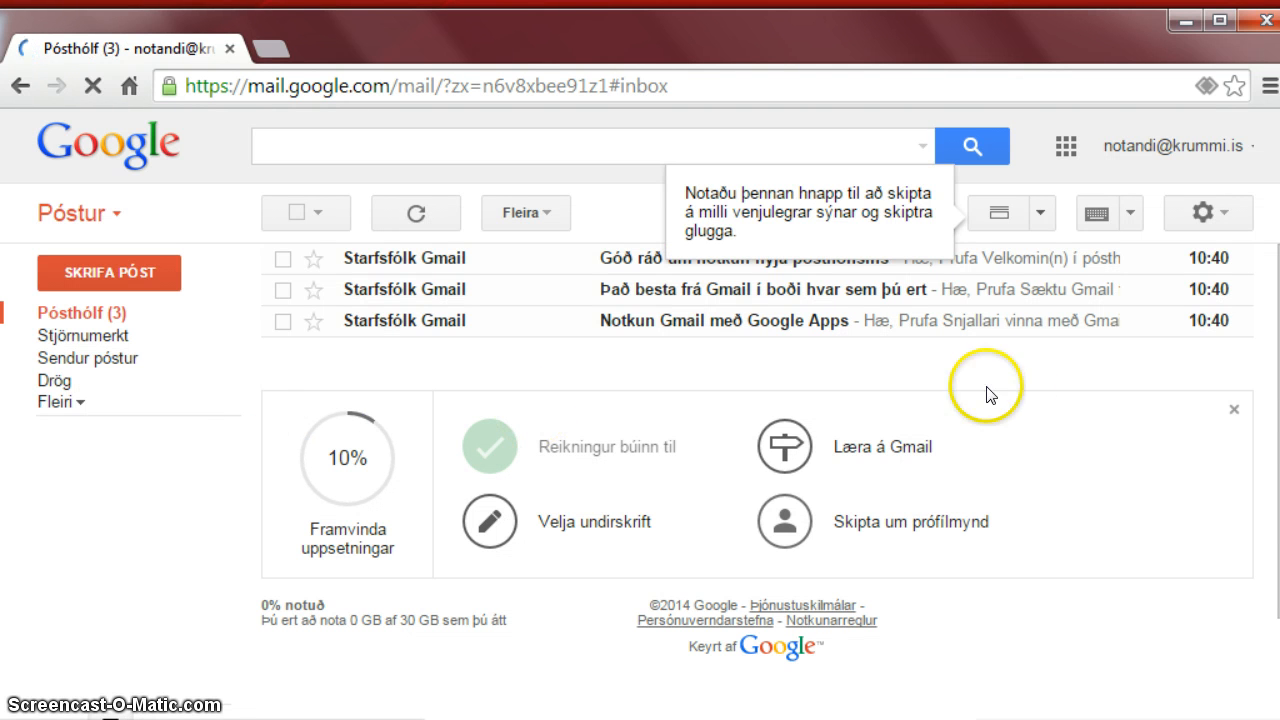
Switch the inbox to a vertical split reading pane and read the first welcome email.
left_click(1034, 213)
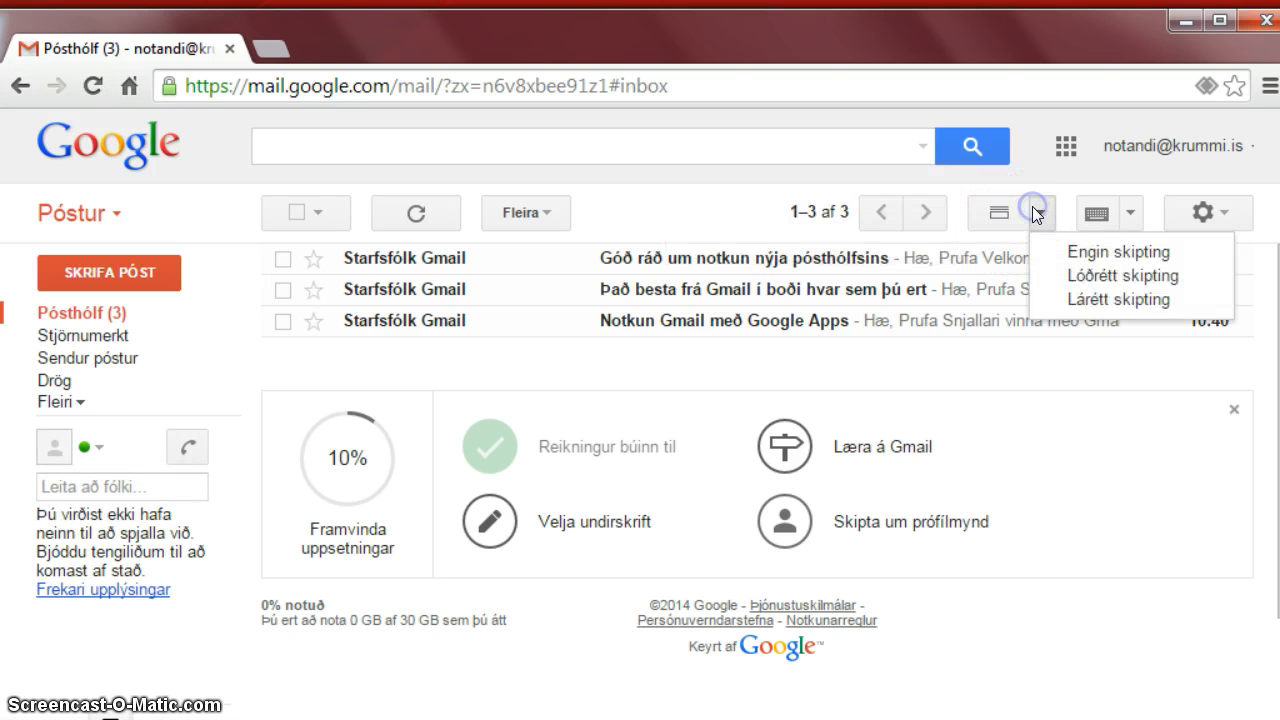
left_click(1086, 275)
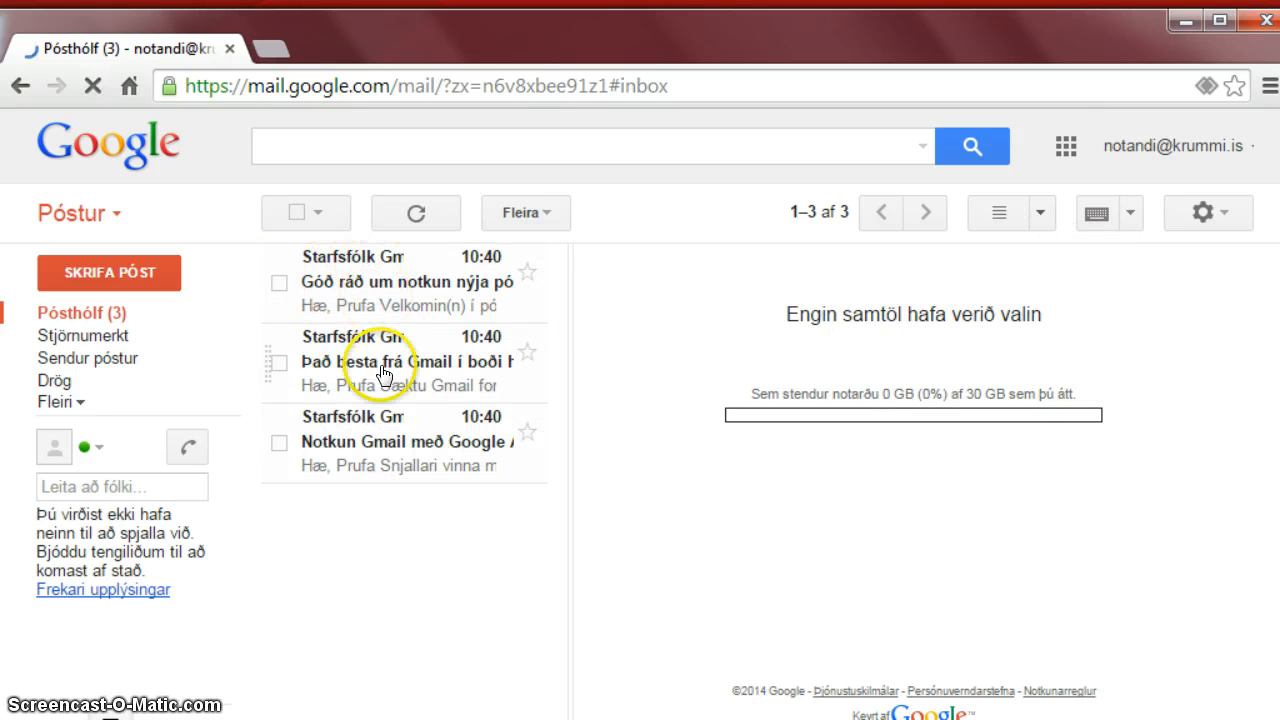
left_click(424, 288)
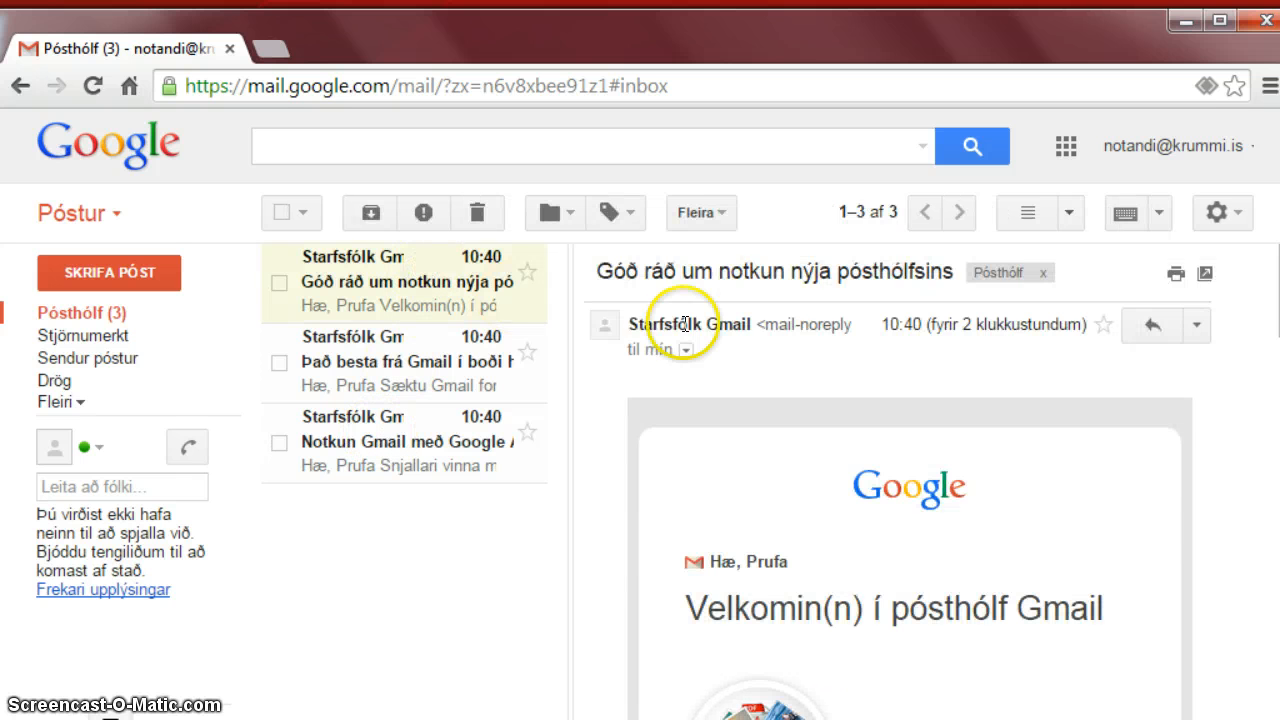
scroll(826, 531, "down", 6)
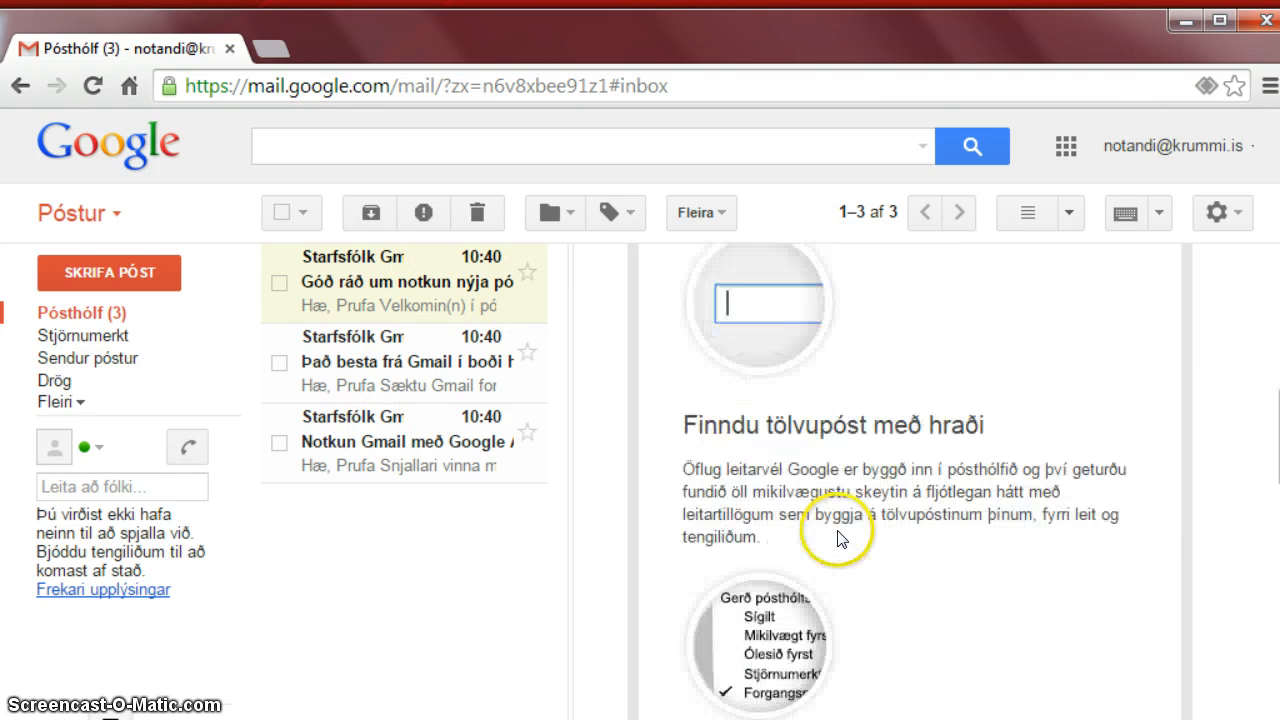
scroll(838, 538, "down", 8)
scroll(838, 535, "up", 6)
scroll(830, 530, "up", 4)
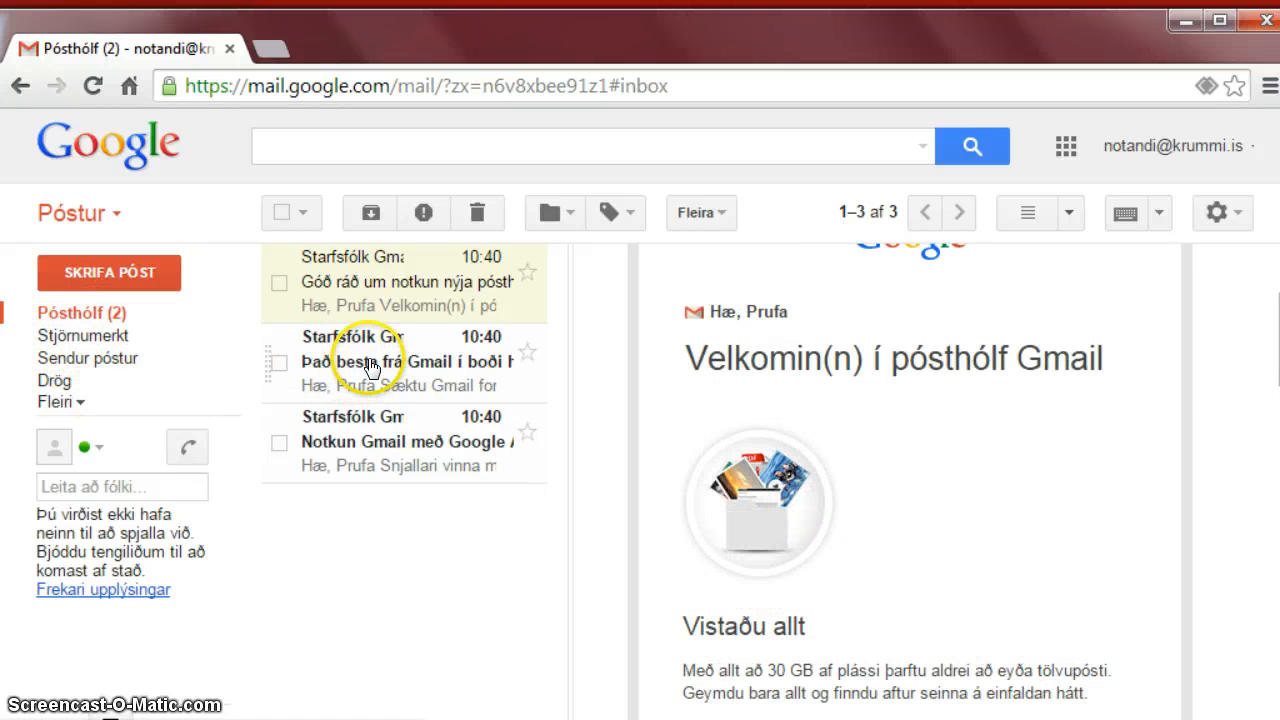
Read the second welcome email, 'Það besta frá Gmail í boði hvar sem þú ert'.
left_click(370, 365)
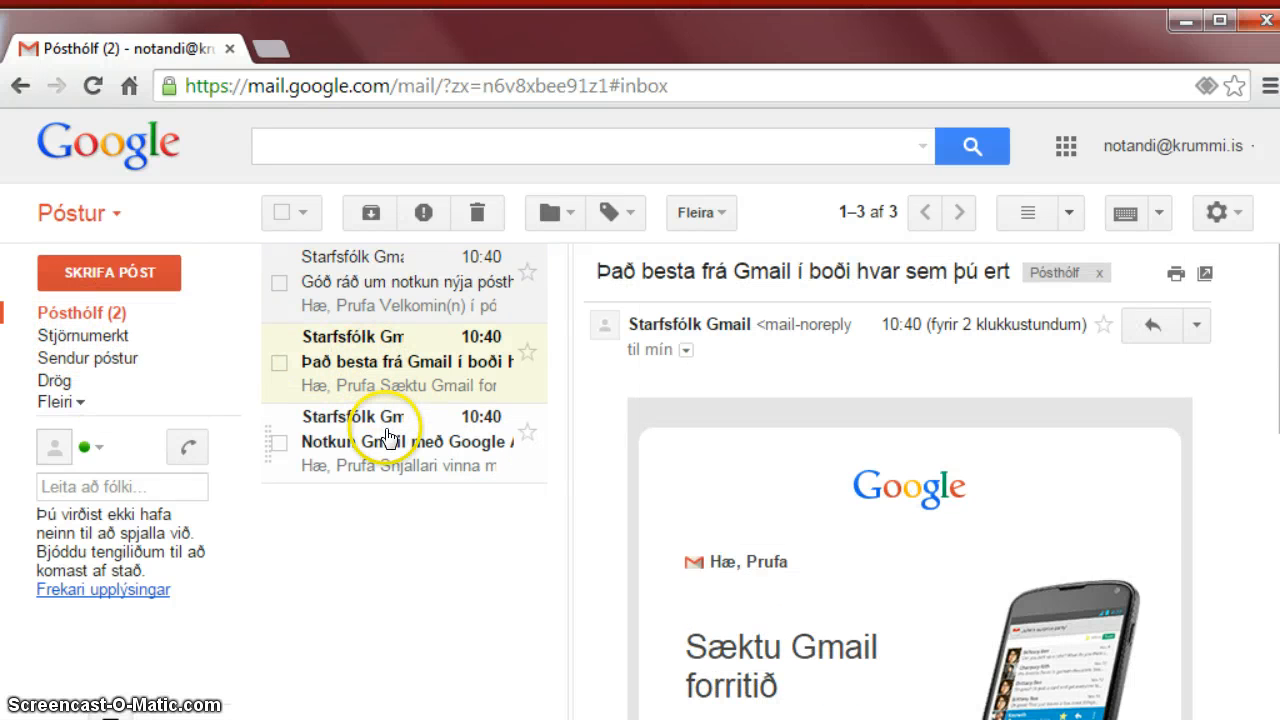
scroll(1125, 488, "down", 6)
scroll(1122, 488, "up", 6)
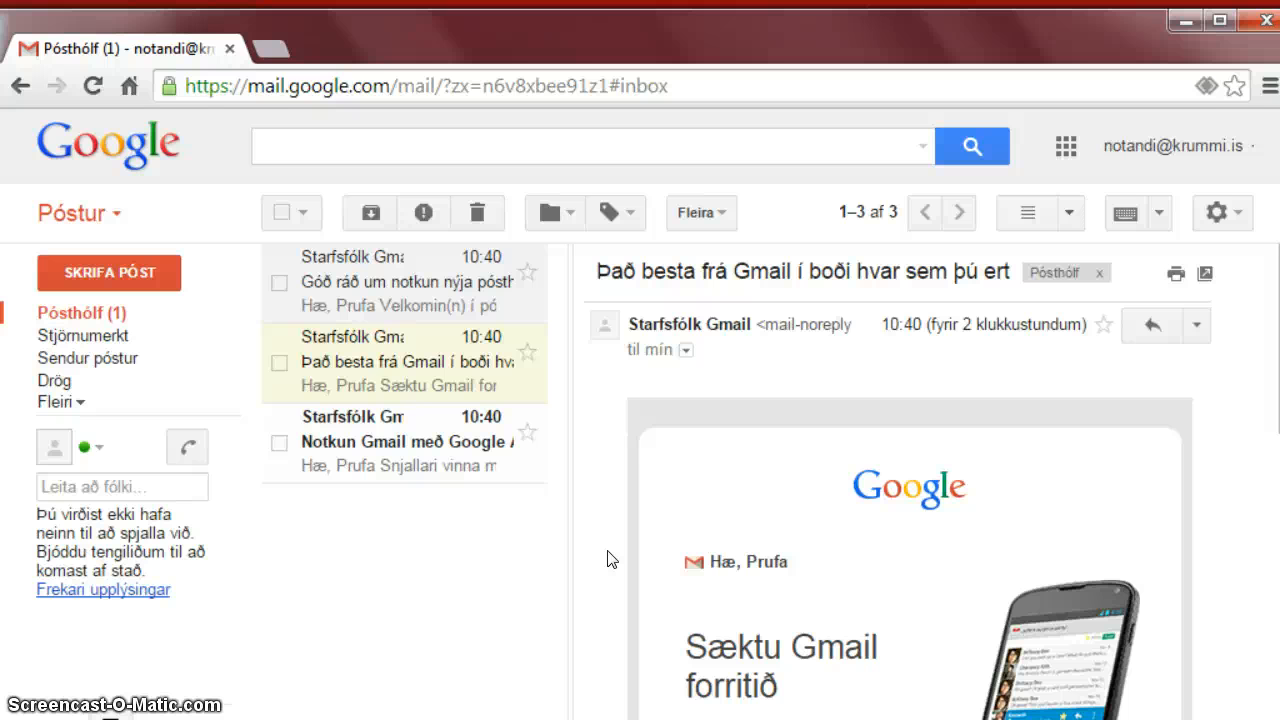
Compose a new email to a suggested contact with the subject 'Tilraun'.
left_click(100, 275)
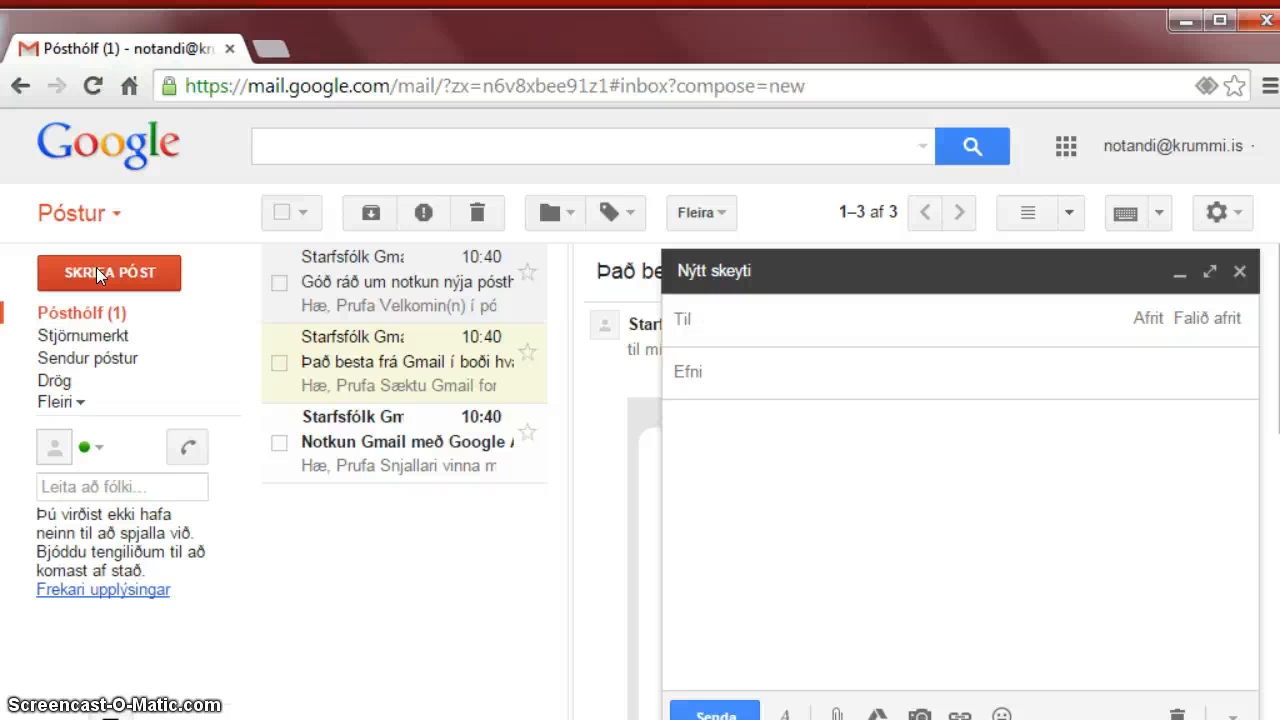
type("jón sm")
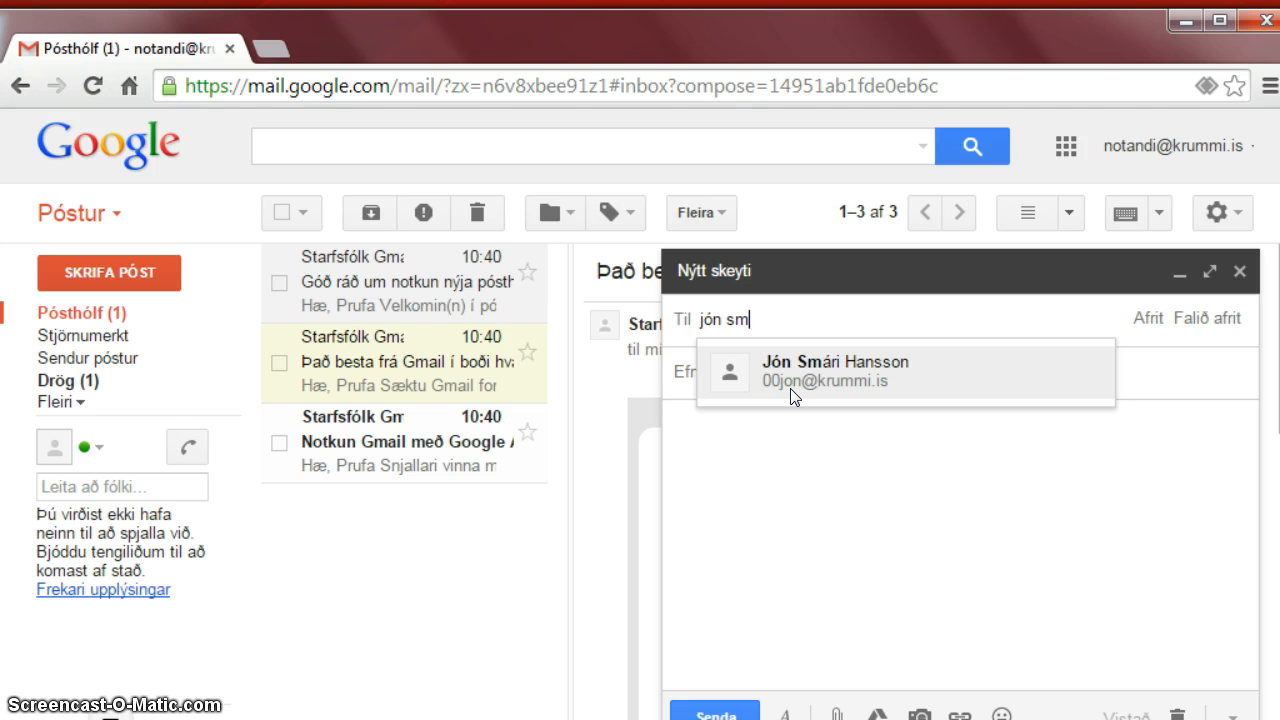
key("BackSpace")
key("BackSpace")
key("BackSpace")
key("BackSpace")
key("BackSpace")
key("BackSpace")
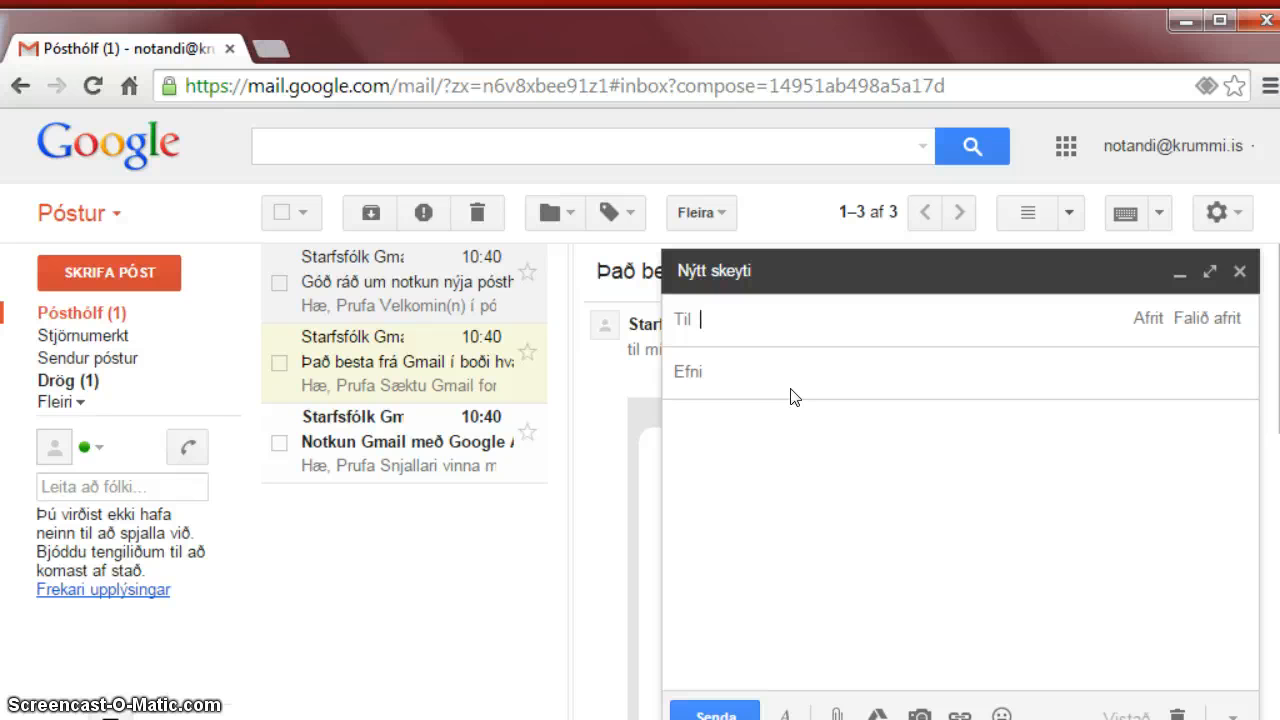
type("00j")
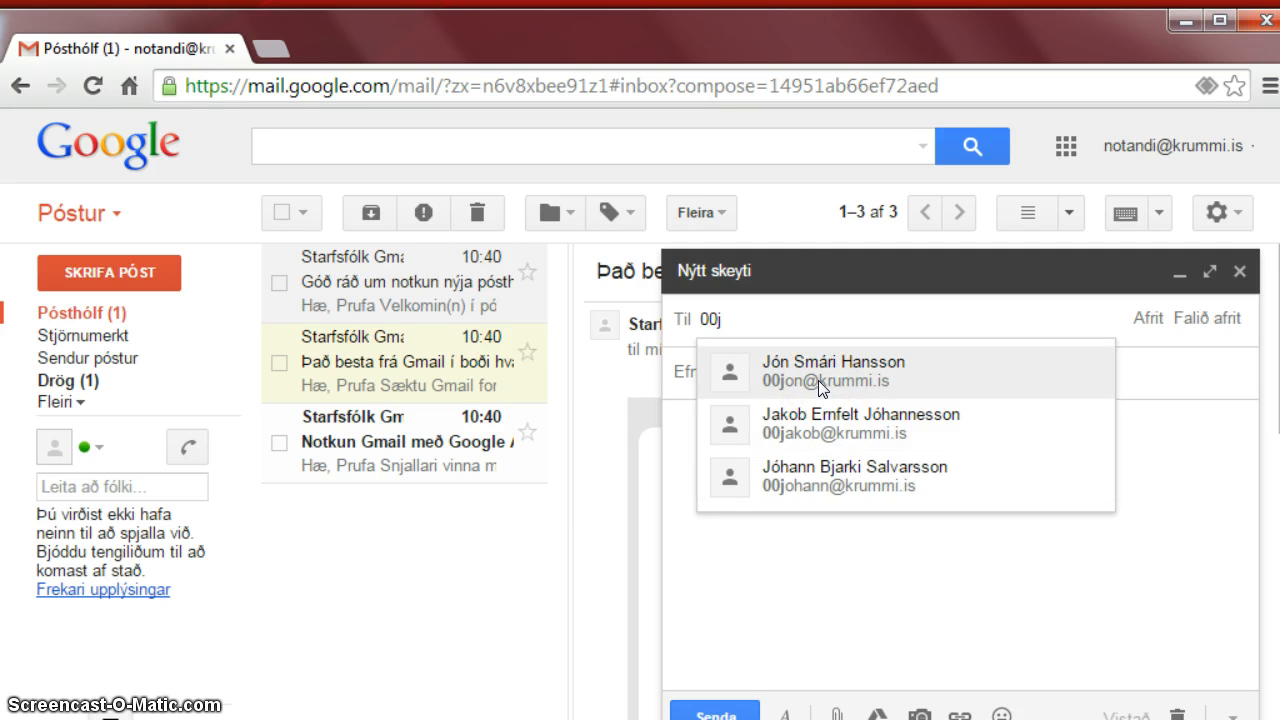
key("BackSpace")
key("BackSpace")
key("BackSpace")
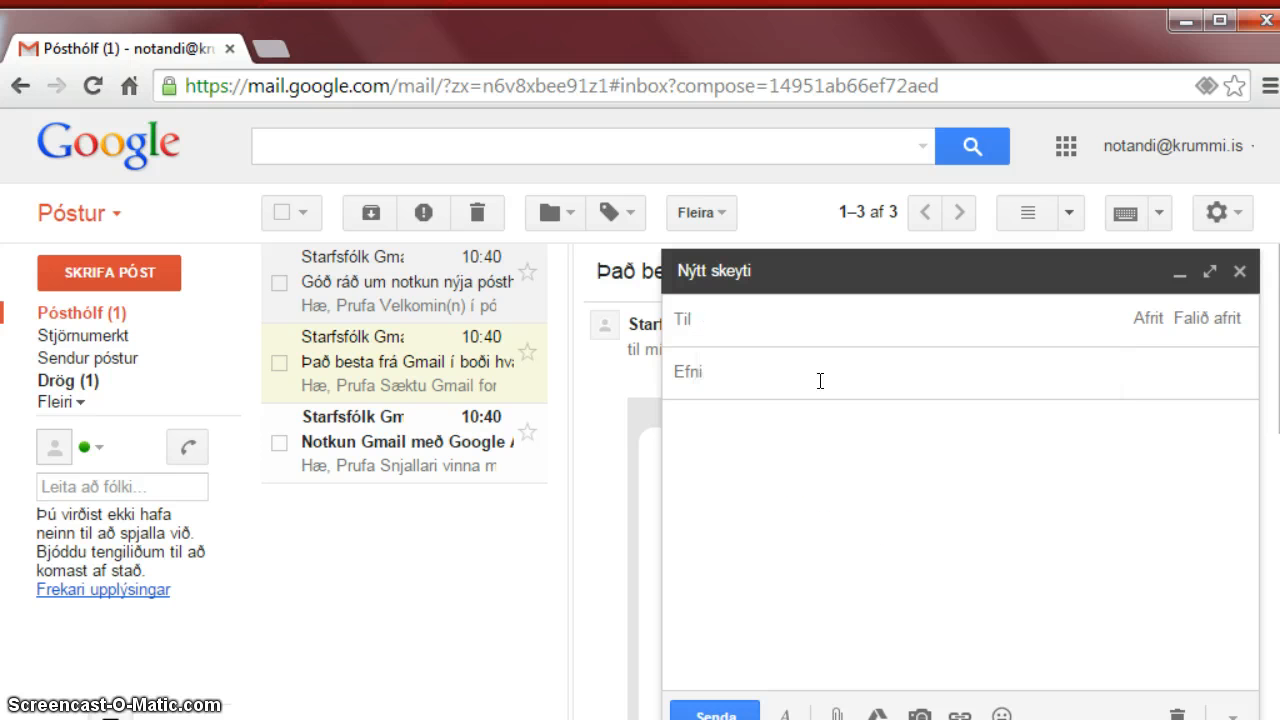
type("hans")
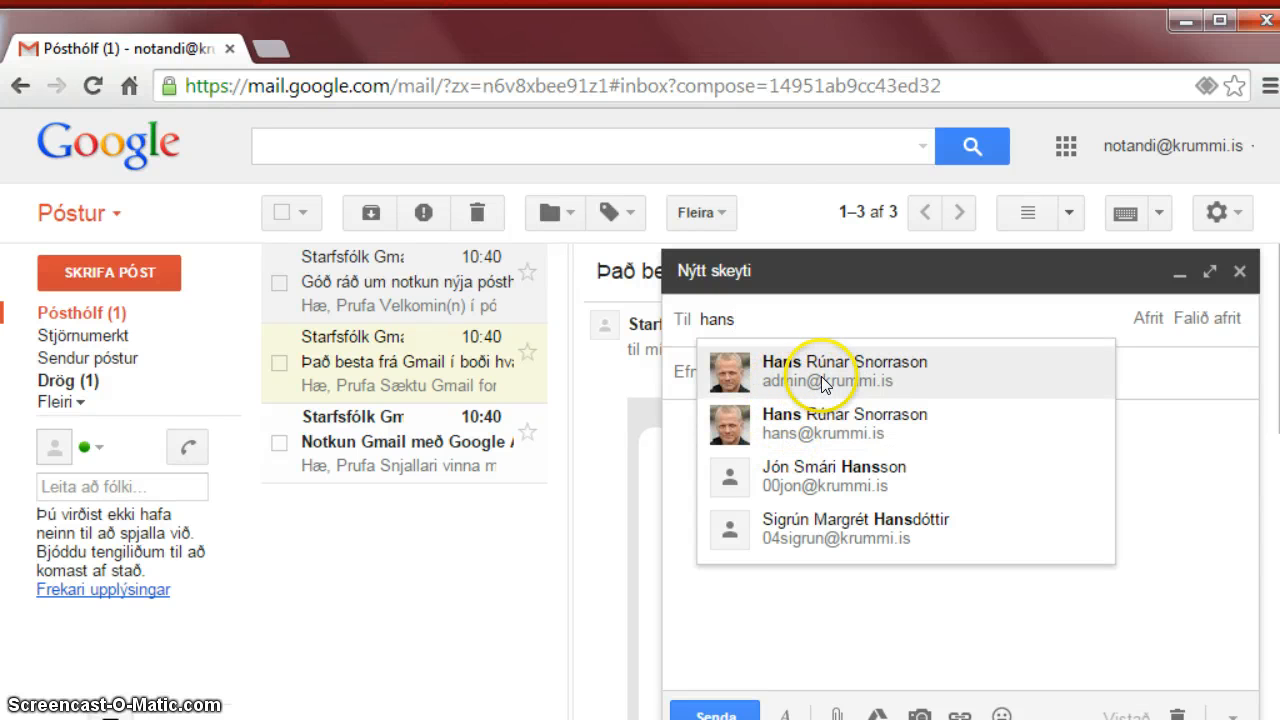
left_click(814, 380)
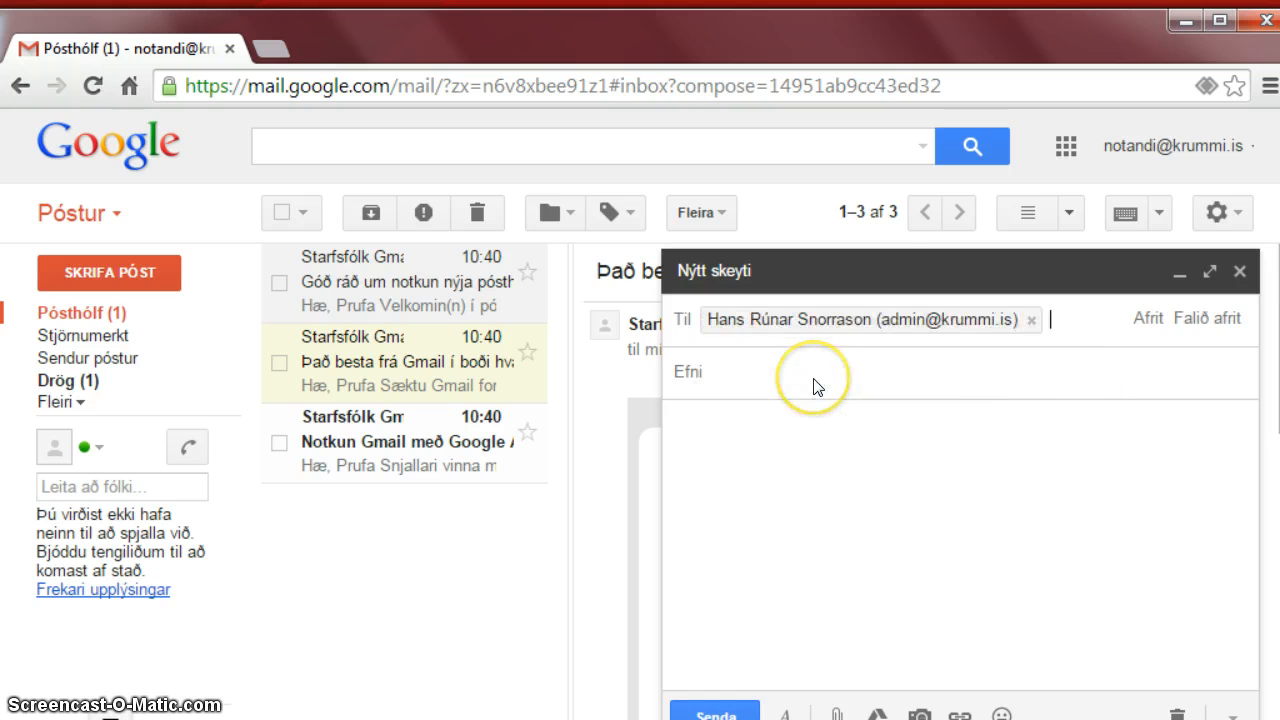
left_click(815, 375)
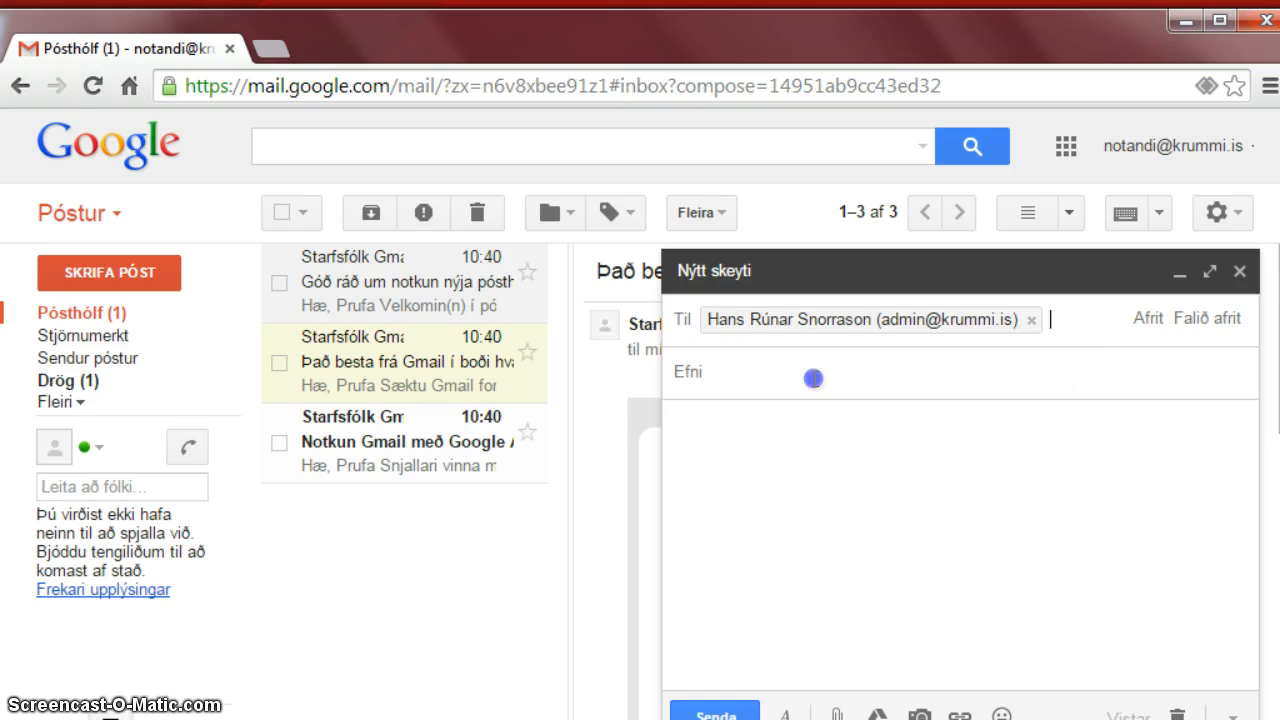
type("Tilraun")
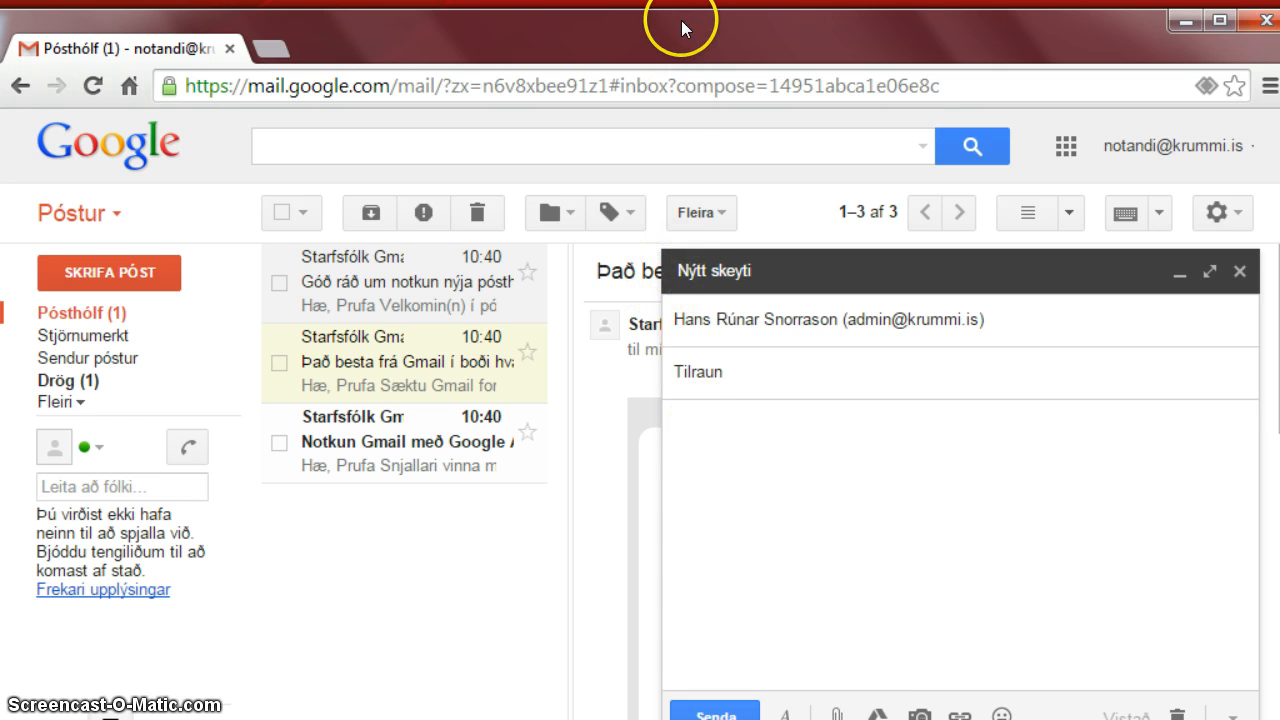
Drag Eldgos-hópur1.pptx from Documents > 4. bekkur 2014 onto the Tilraun draft.
left_click_drag(680, 36, 851, 33)
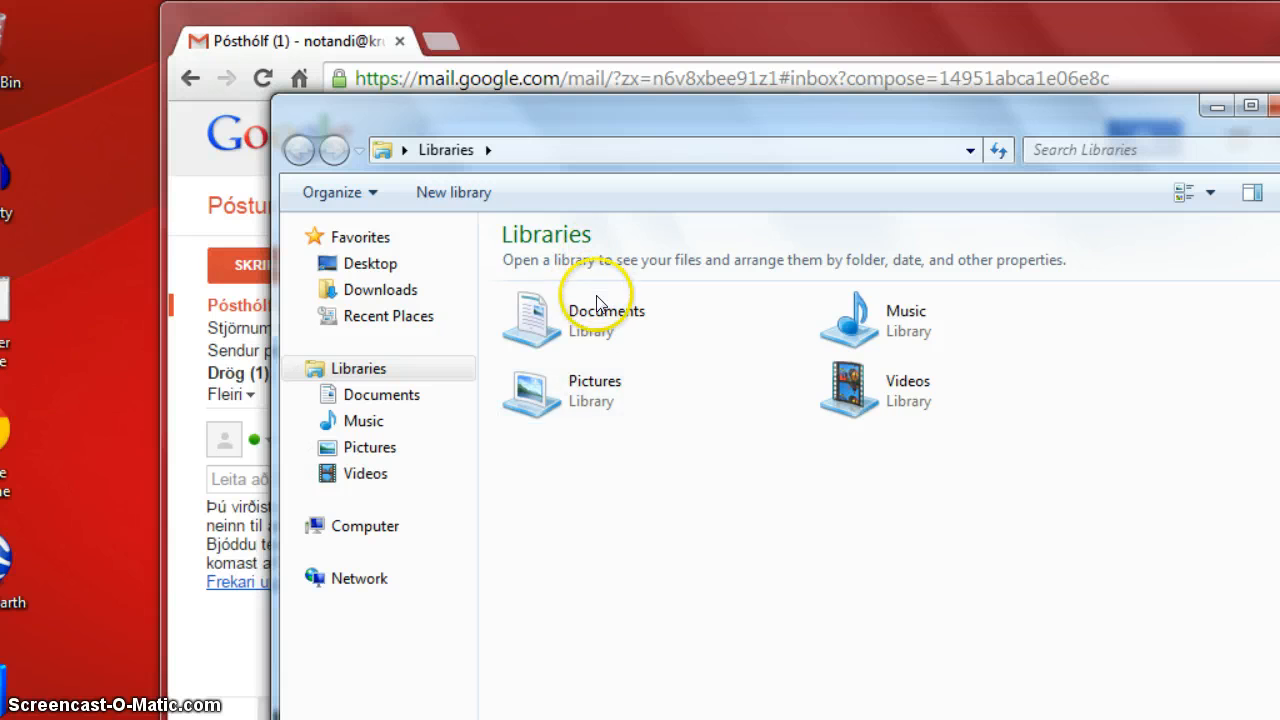
double_click(592, 316)
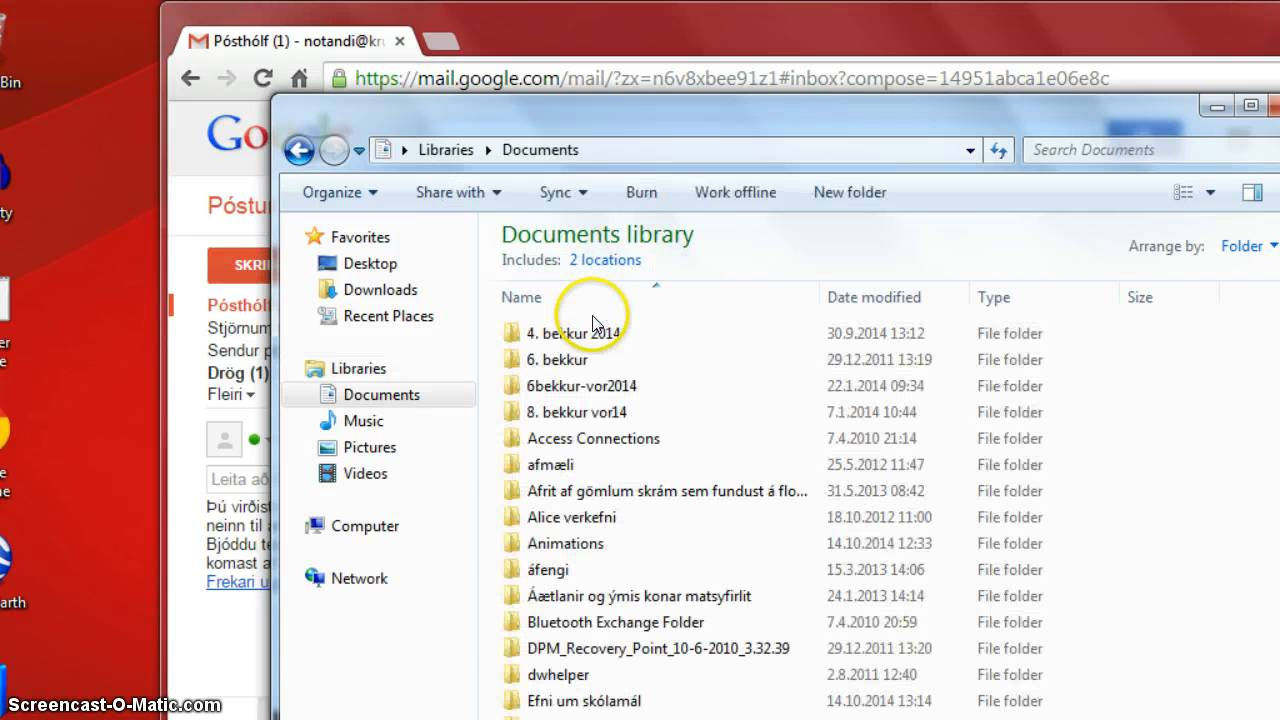
double_click(590, 333)
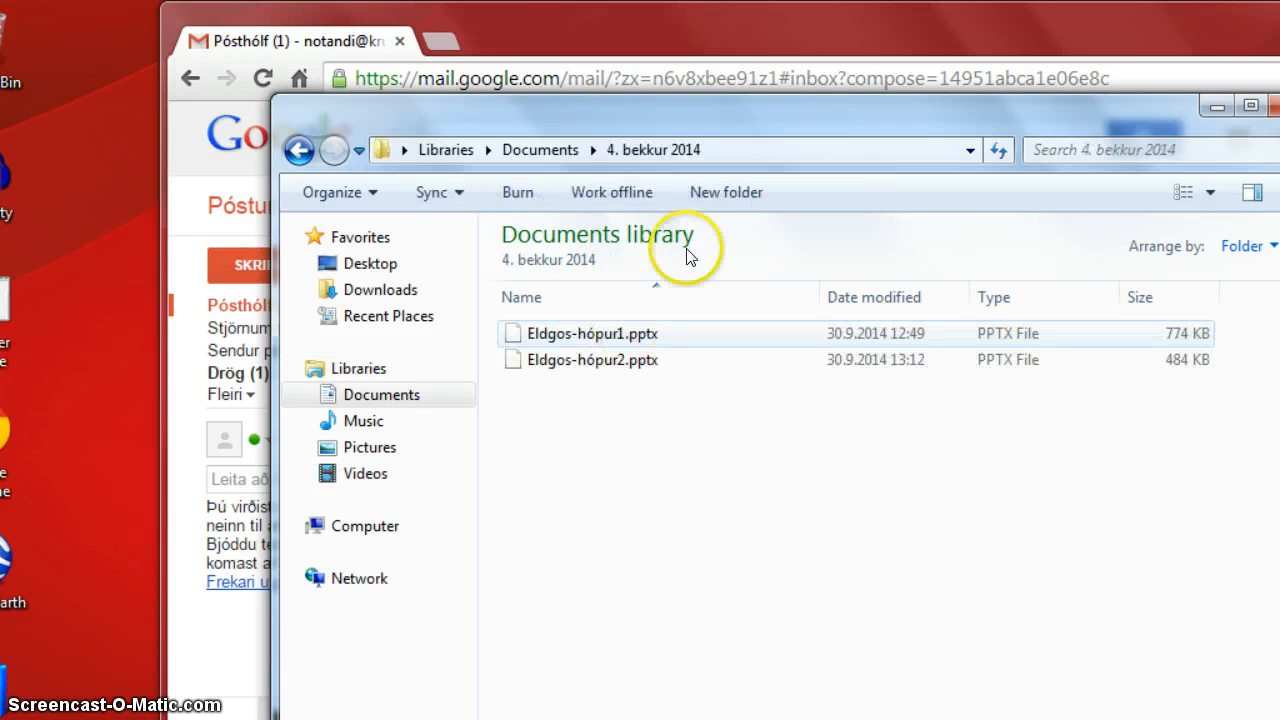
left_click_drag(730, 124, 347, 181)
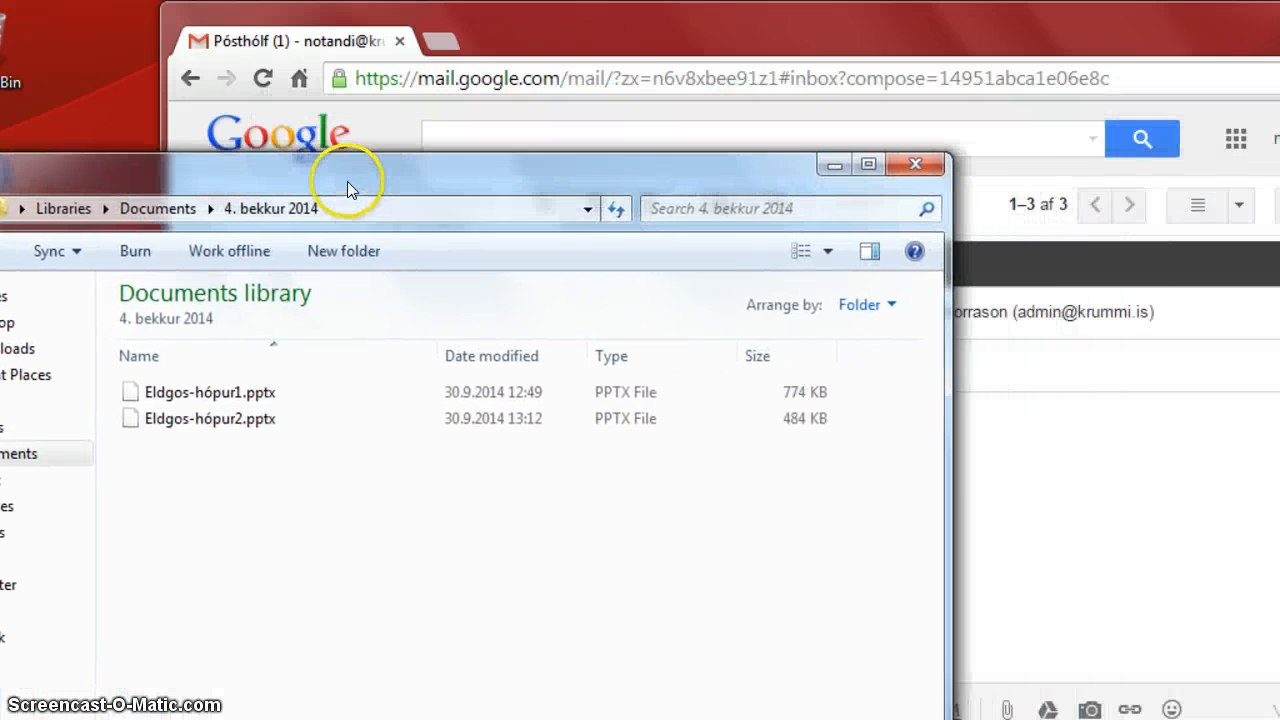
left_click(231, 396)
left_click_drag(232, 400, 1086, 541)
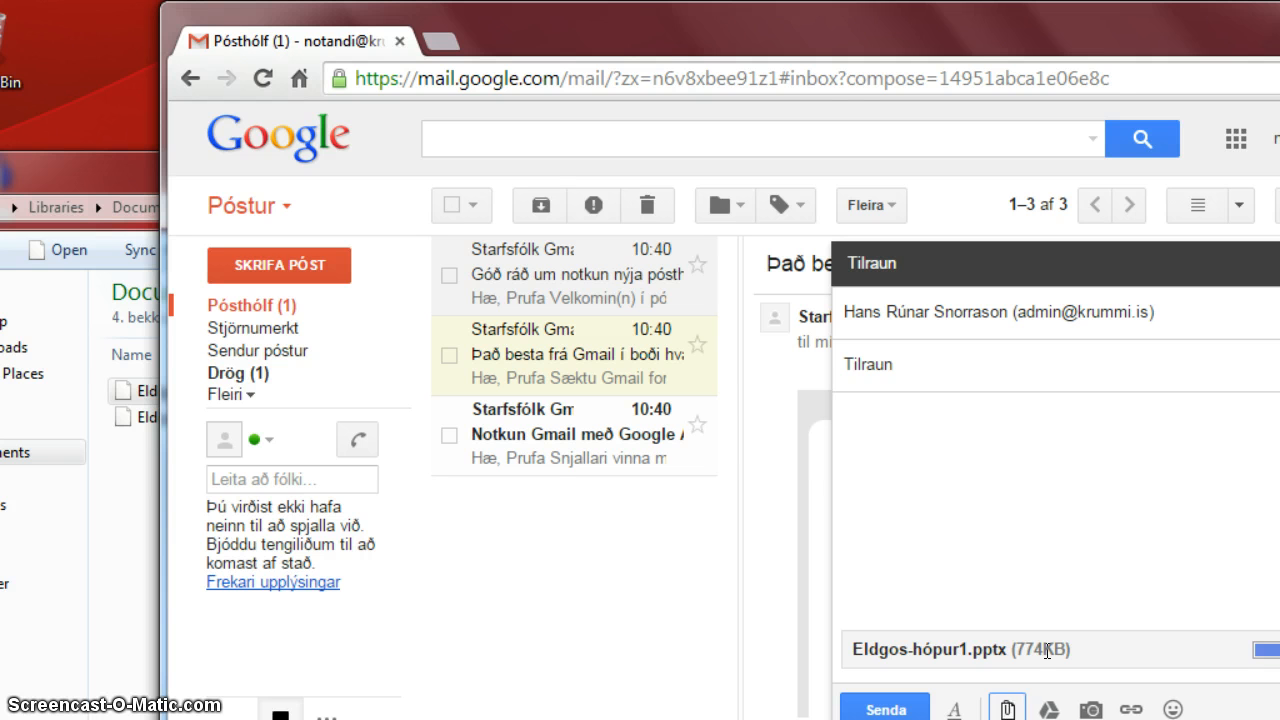
Dismiss the Google Drive picker and bring up the computer file chooser instead.
left_click(1007, 710)
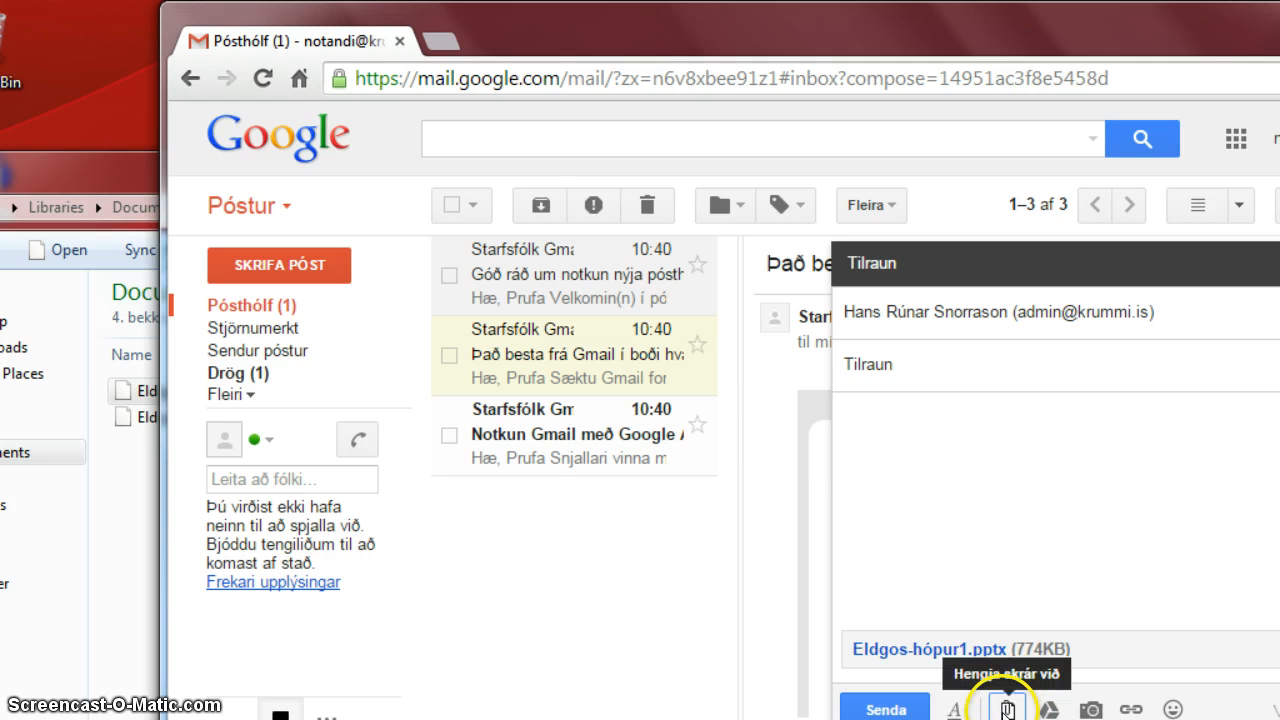
left_click(1007, 710)
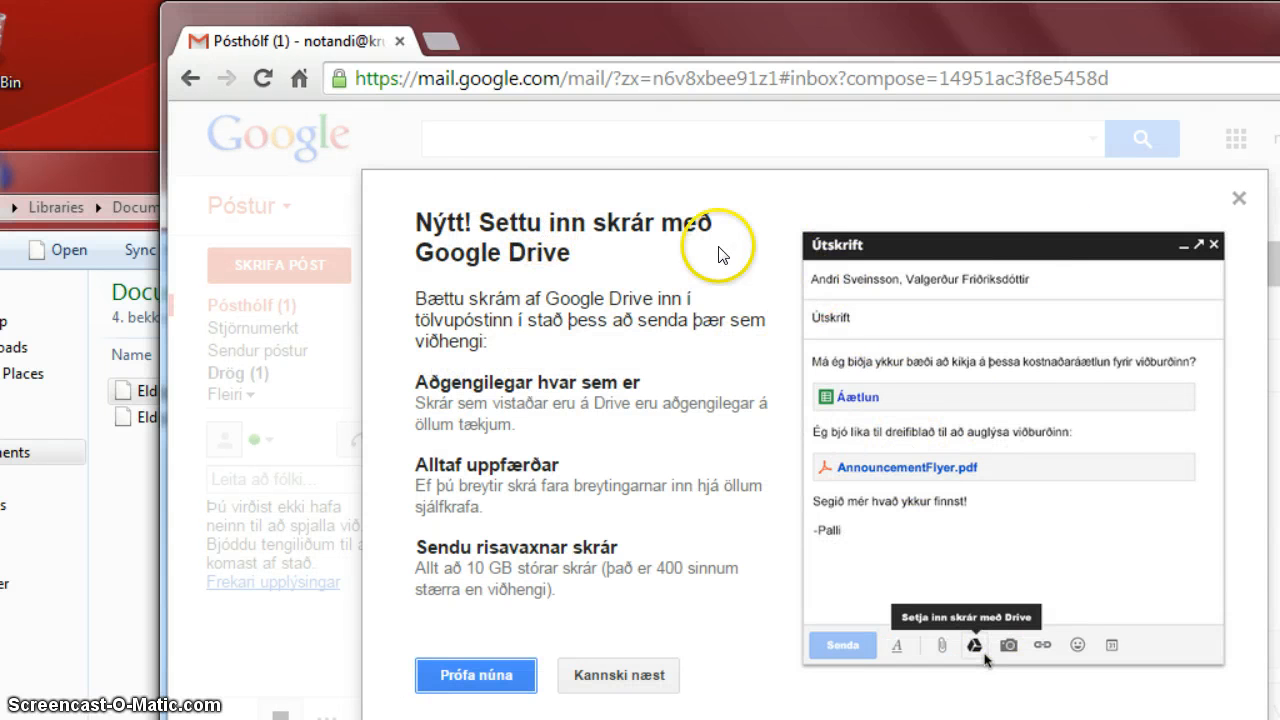
left_click(476, 671)
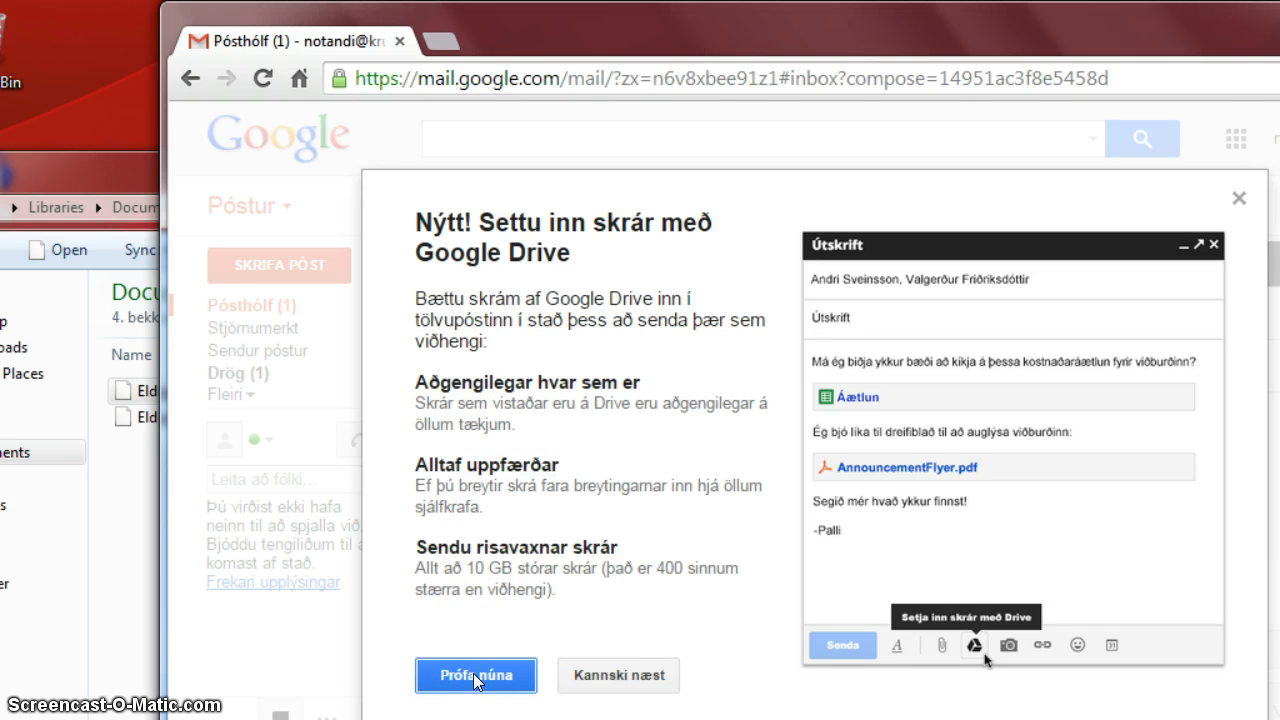
left_click(476, 676)
left_click(814, 403)
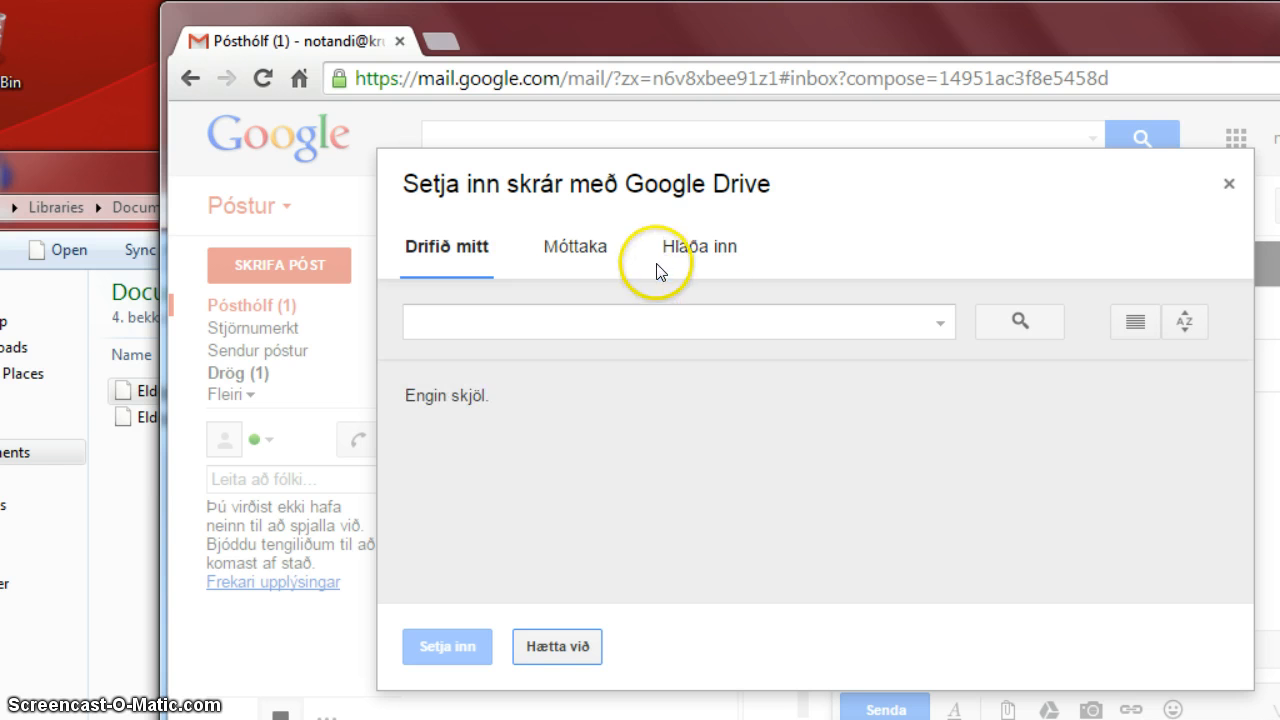
left_click(1232, 186)
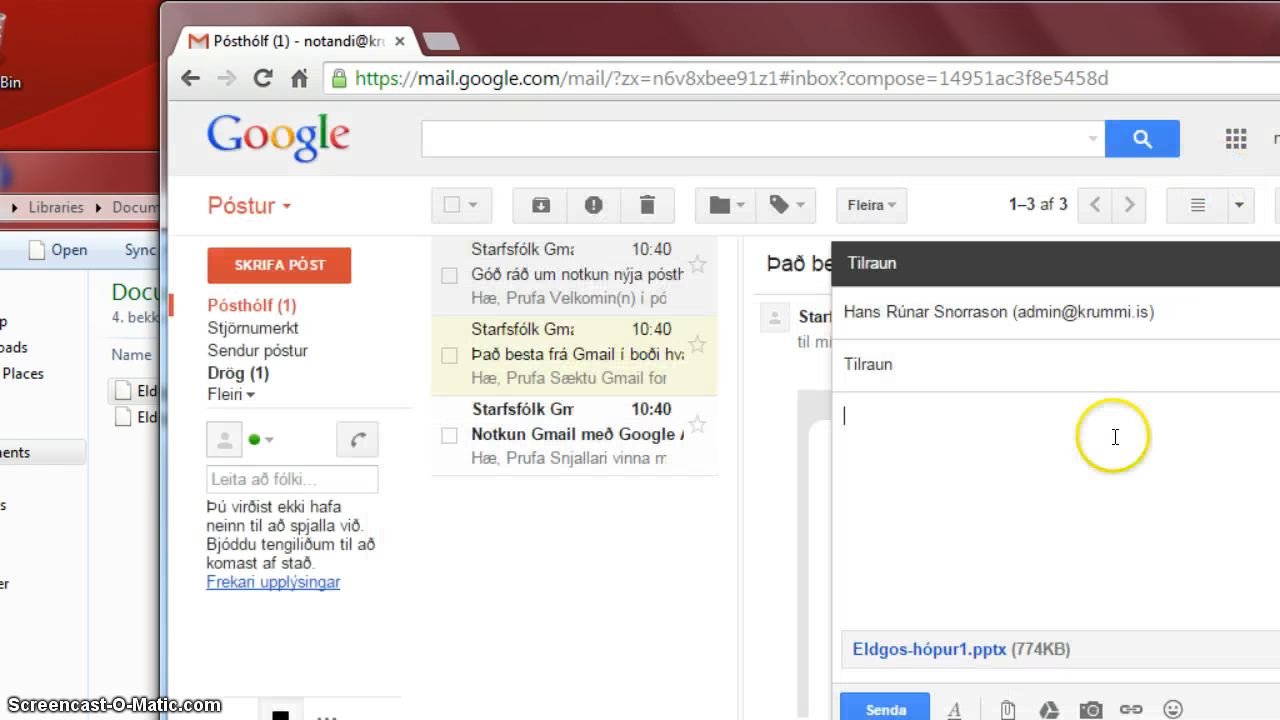
left_click(1010, 708)
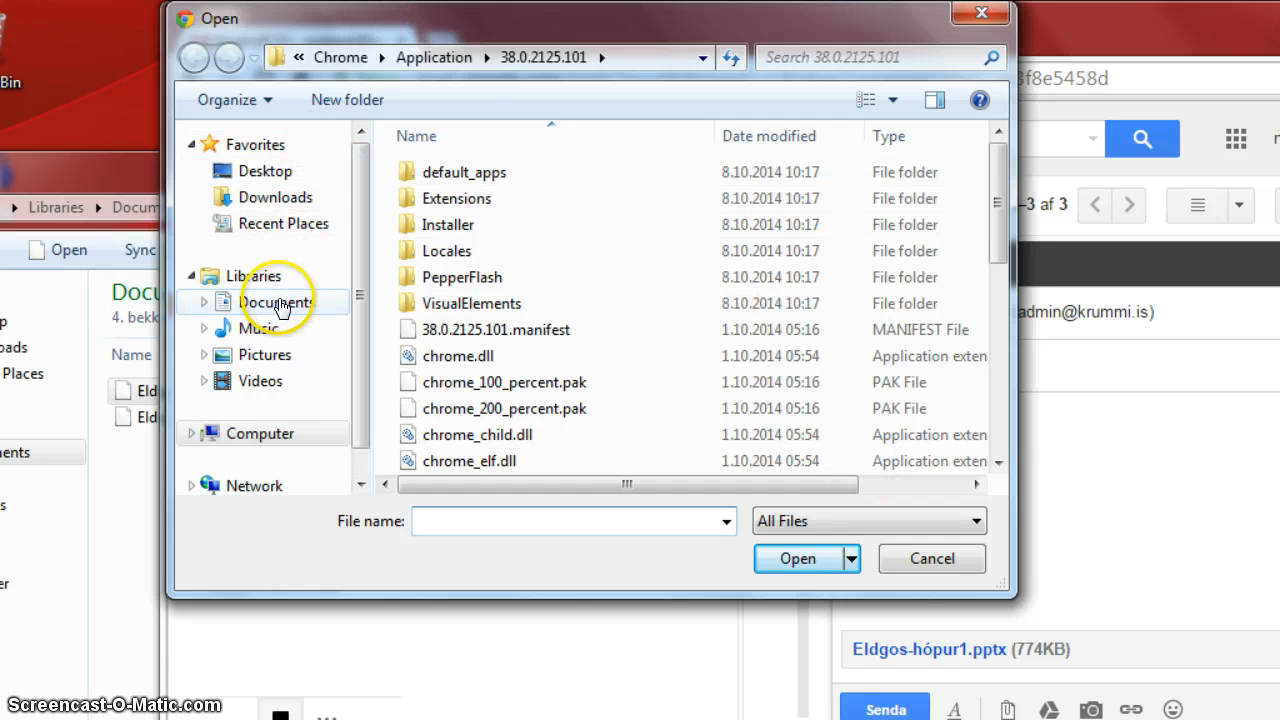
Attach Eldgos-hópur2.pptx (484KB) from Documents > 4. bekkur 2014.
left_click(276, 302)
double_click(458, 244)
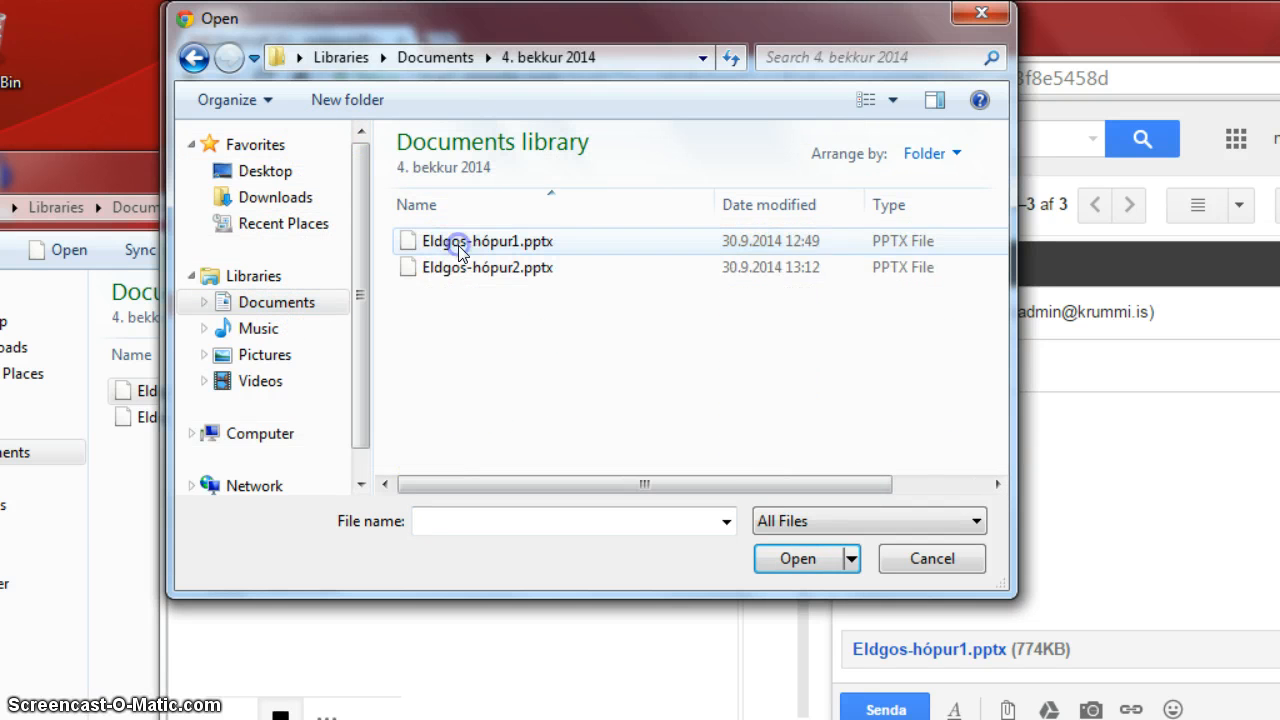
left_click(463, 290)
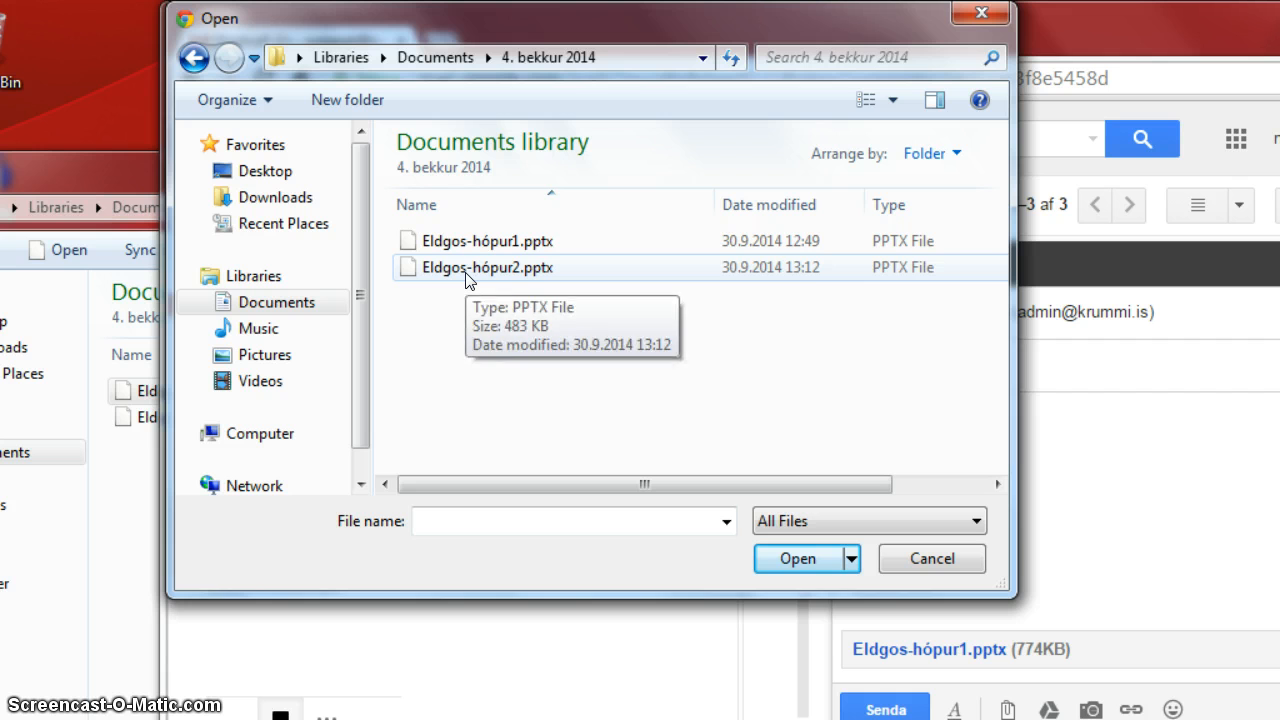
double_click(467, 270)
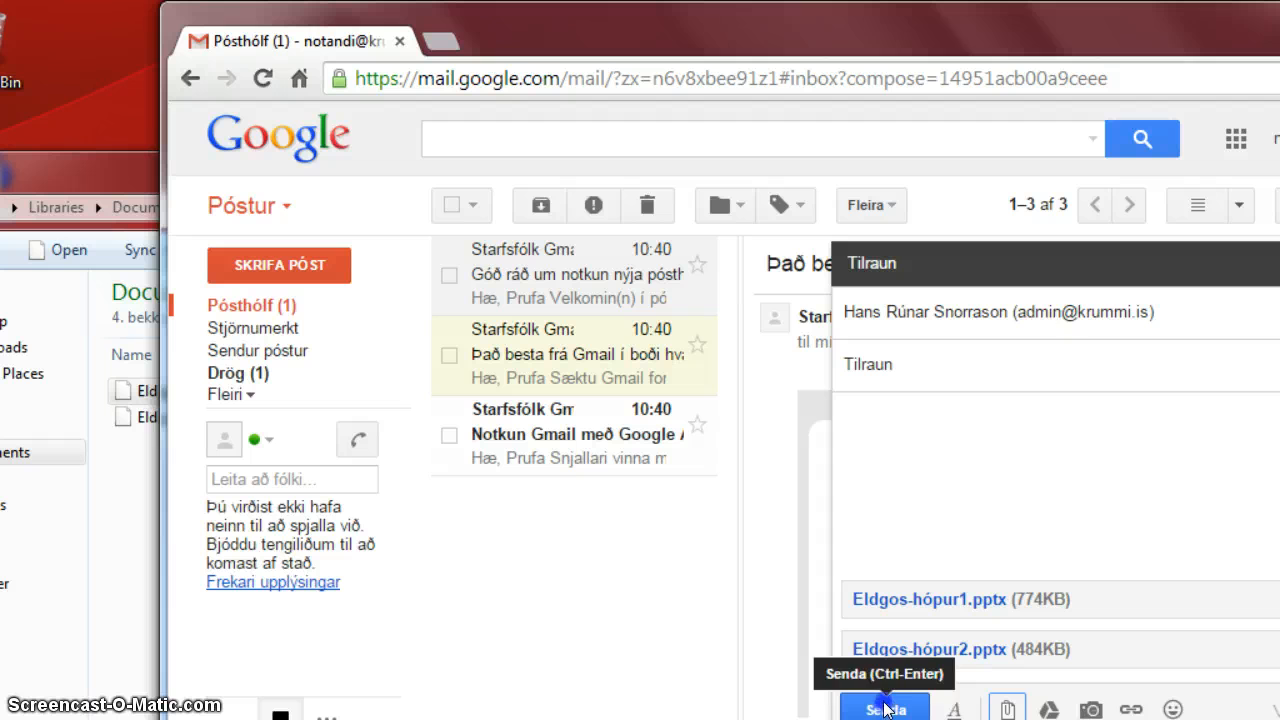
Add a second recipient's e-mail address to the Tilraun email and send it.
left_click(1190, 313)
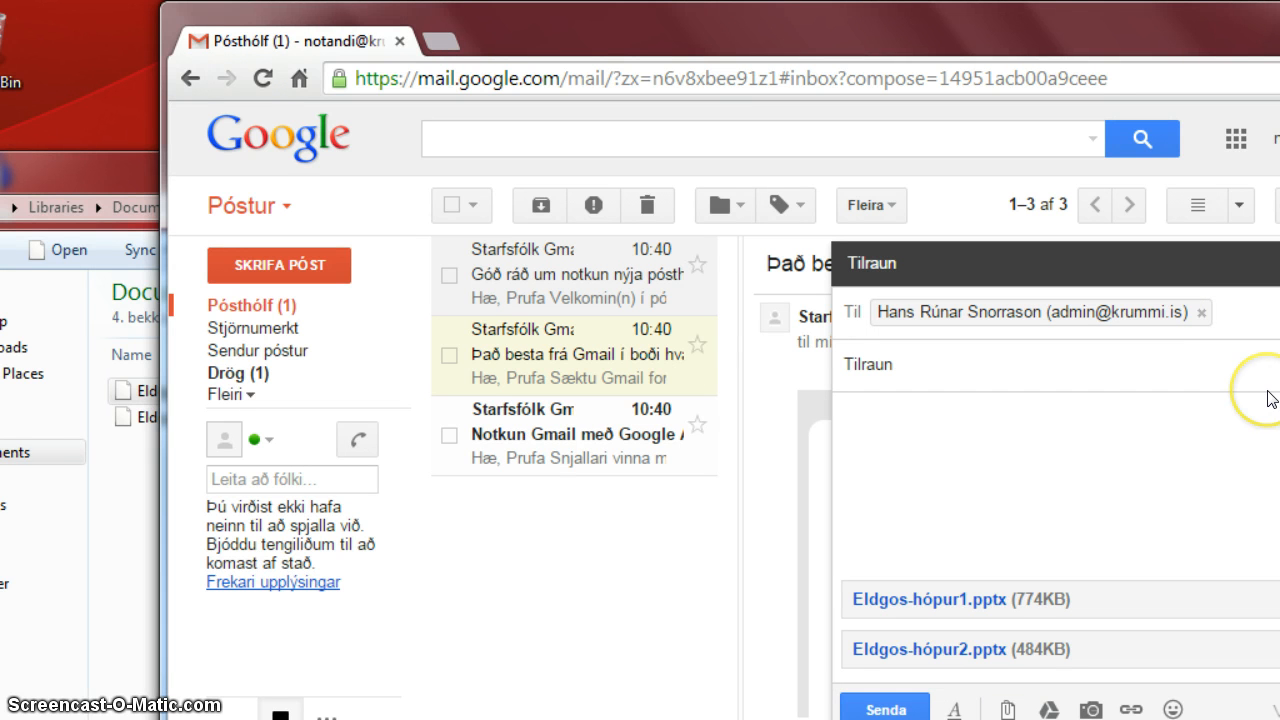
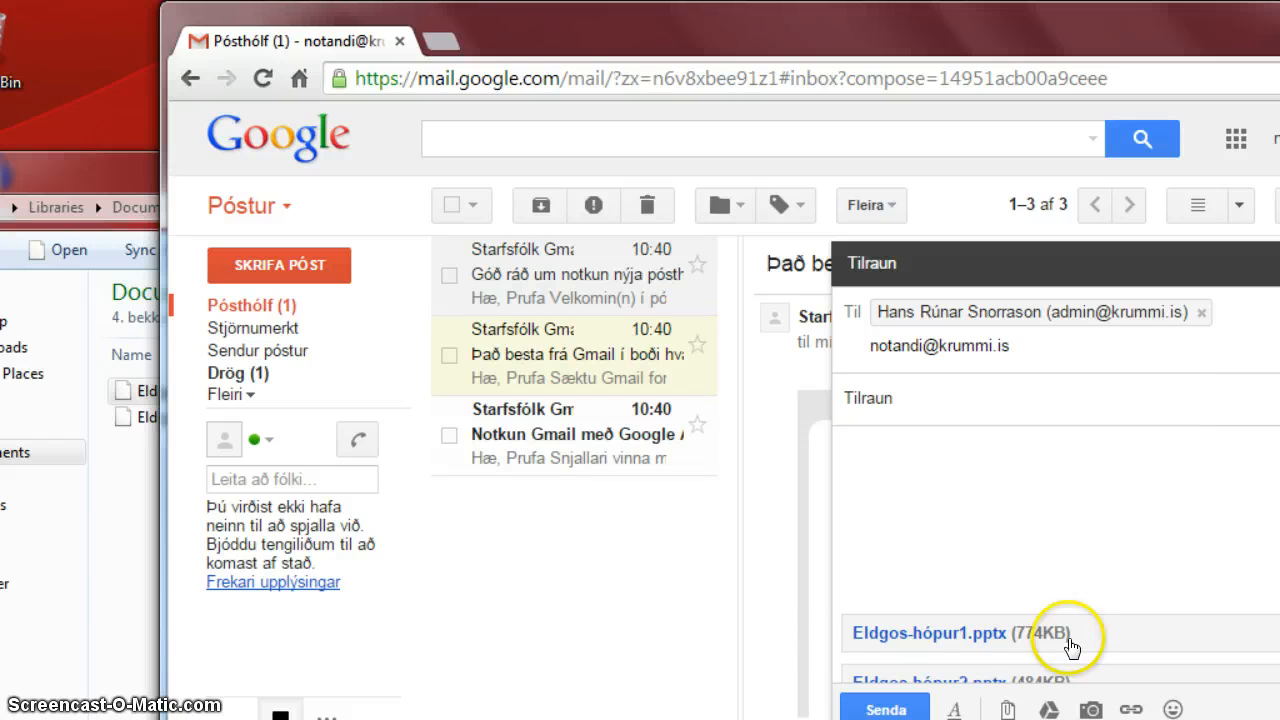
left_click(884, 709)
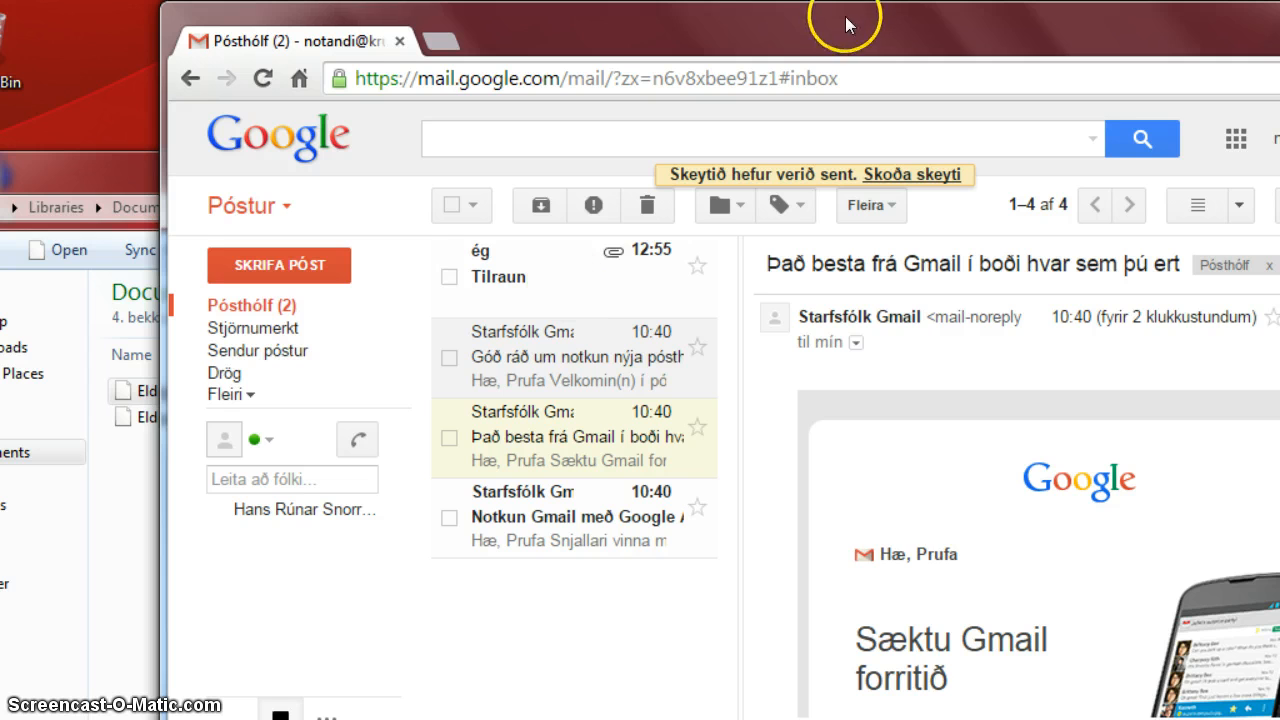
Open the sent Tilraun email and page through the Eldgos-hópur1.pptx preview, then close it.
left_click_drag(821, 42, 667, 42)
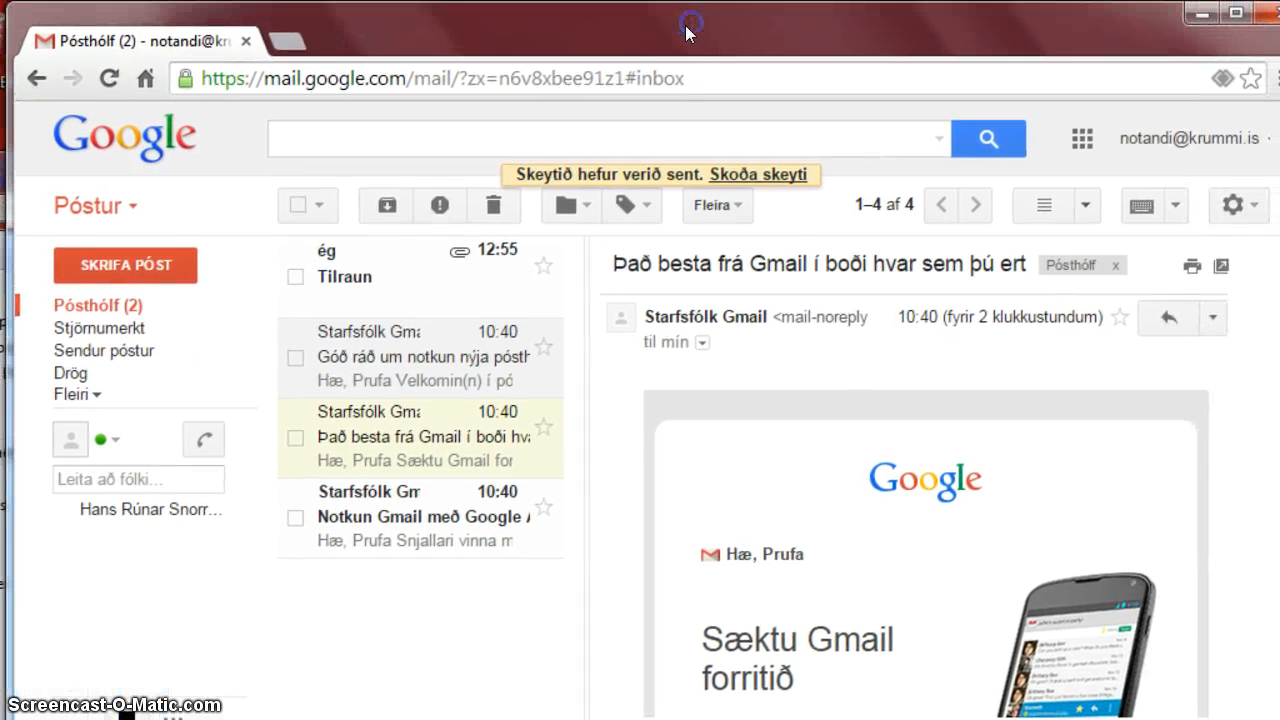
left_click(380, 264)
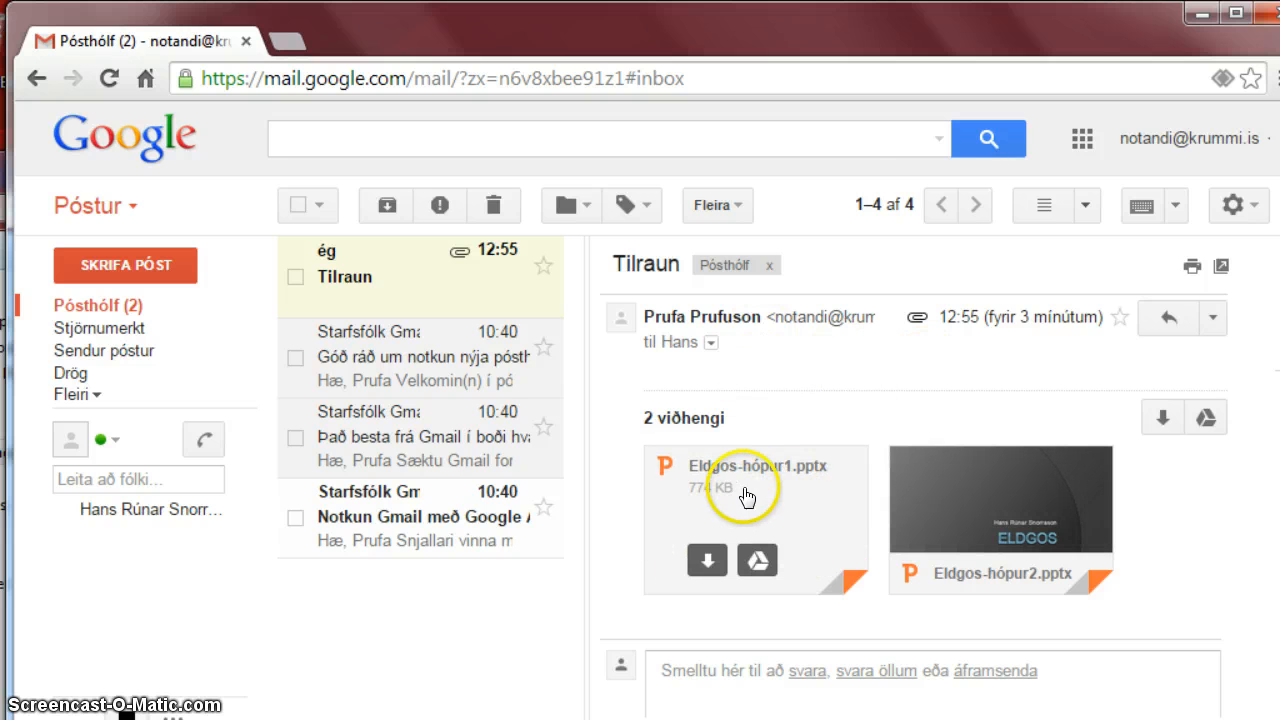
left_click(810, 481)
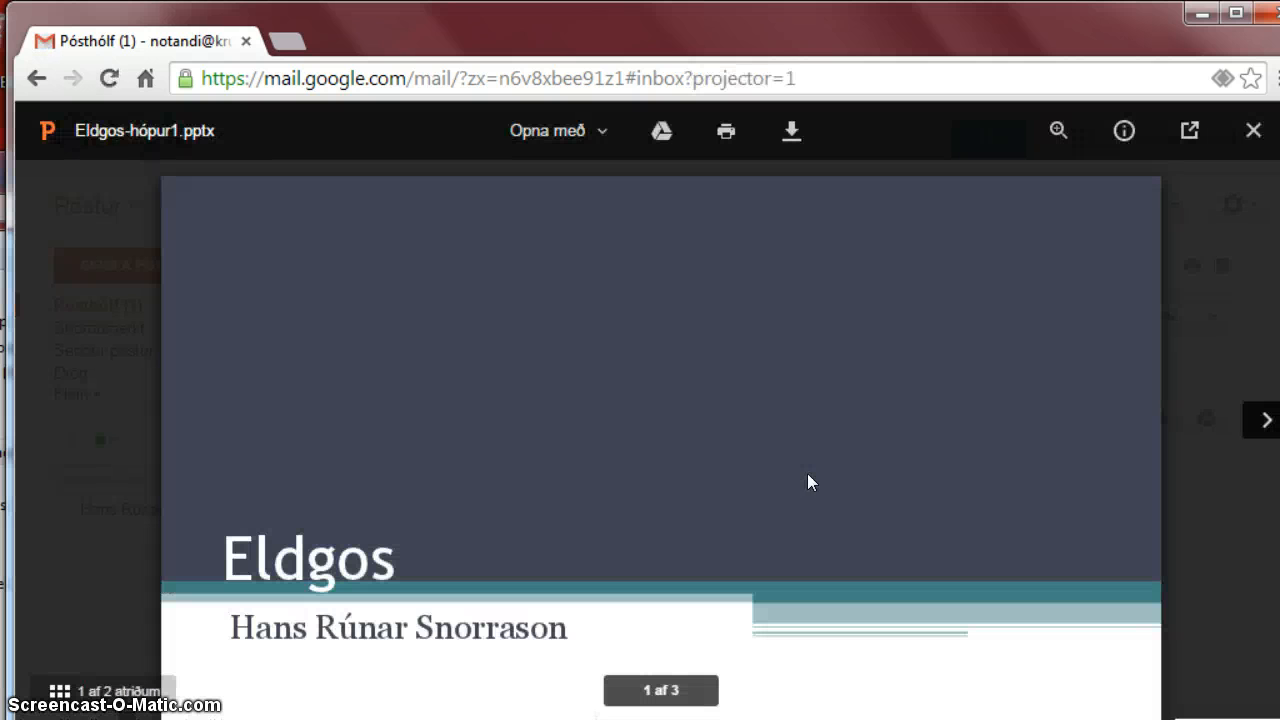
scroll(776, 465, "down", 5)
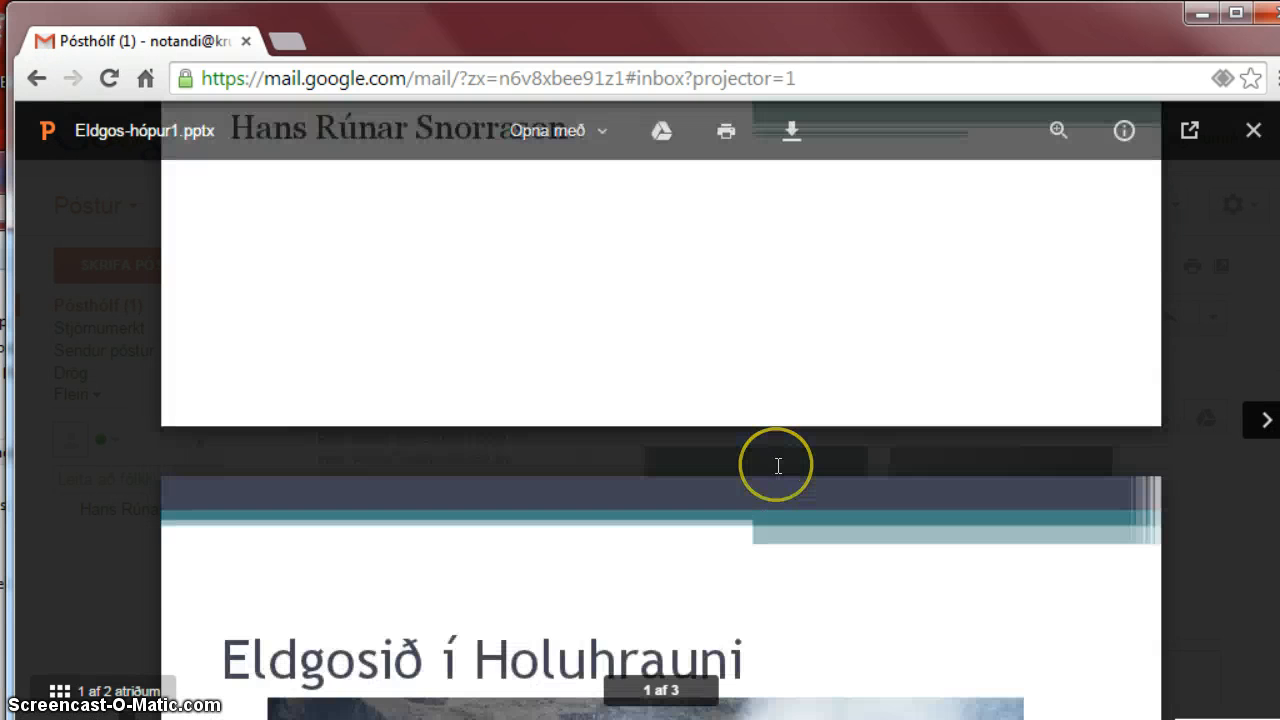
scroll(776, 465, "down", 10)
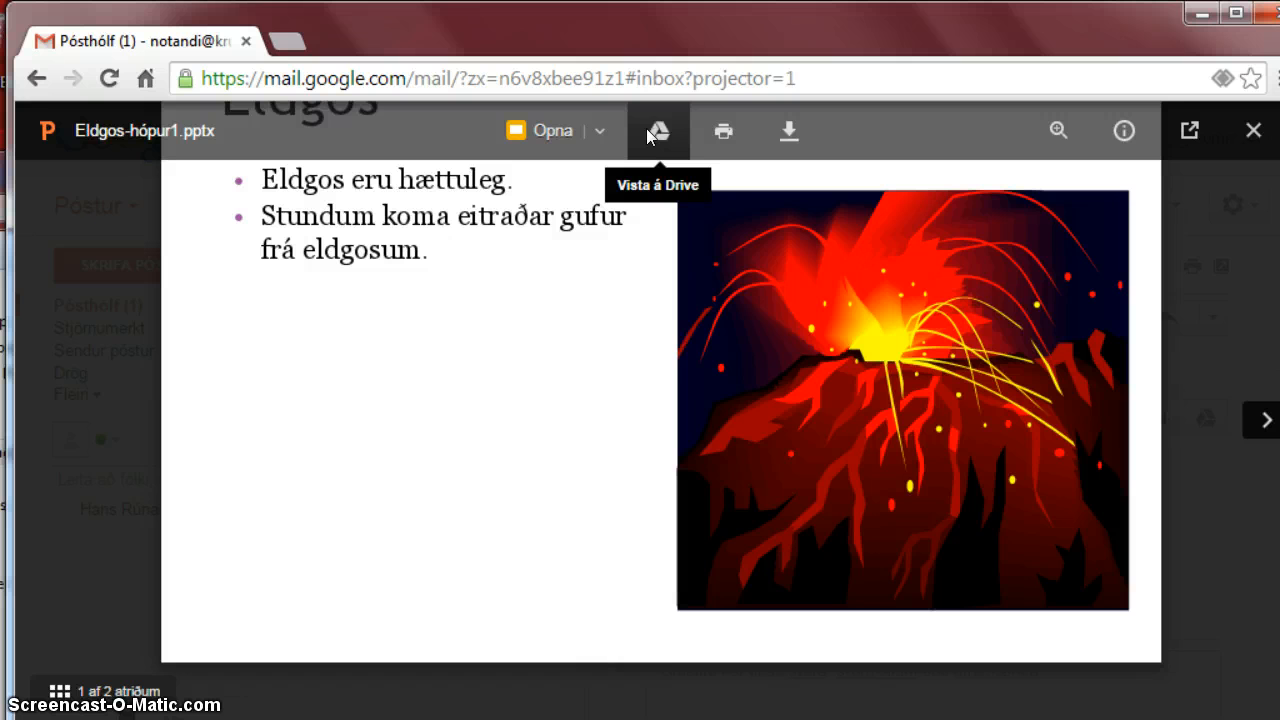
left_click(1253, 131)
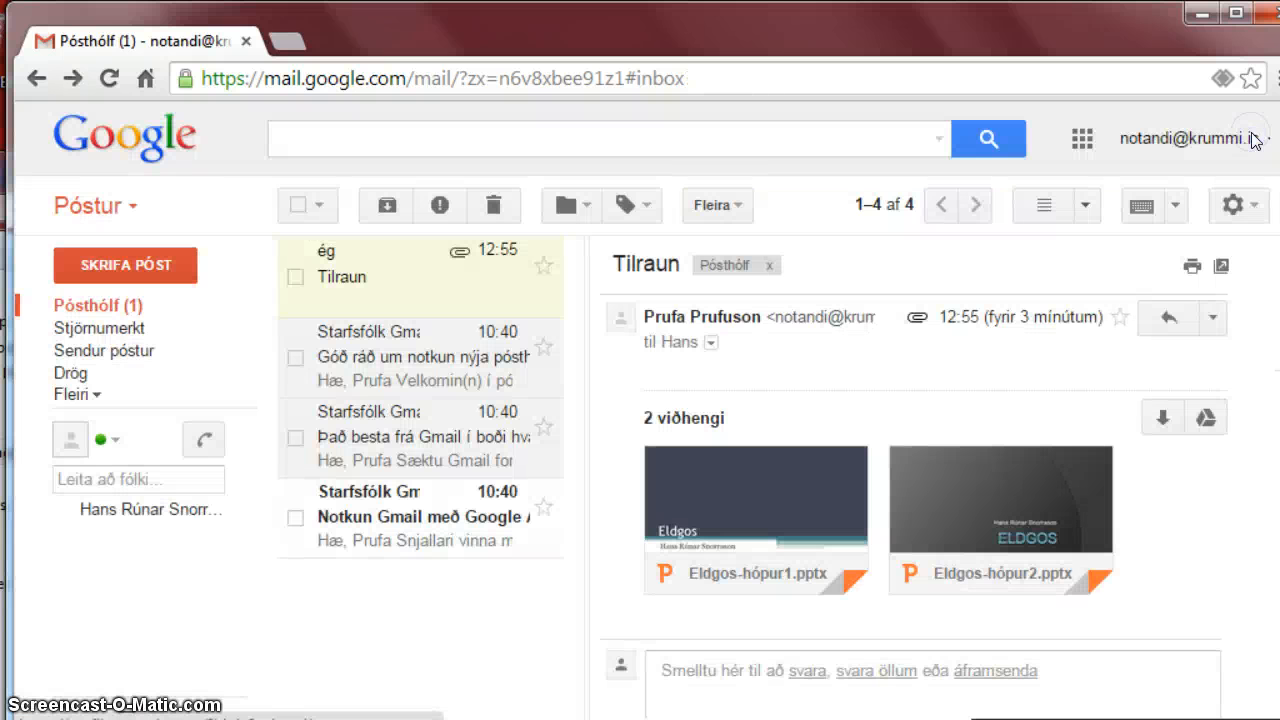
Check the Tilraun message's reply area, then bring up the menu of reply options beside Svara.
mouse_move(760, 500)
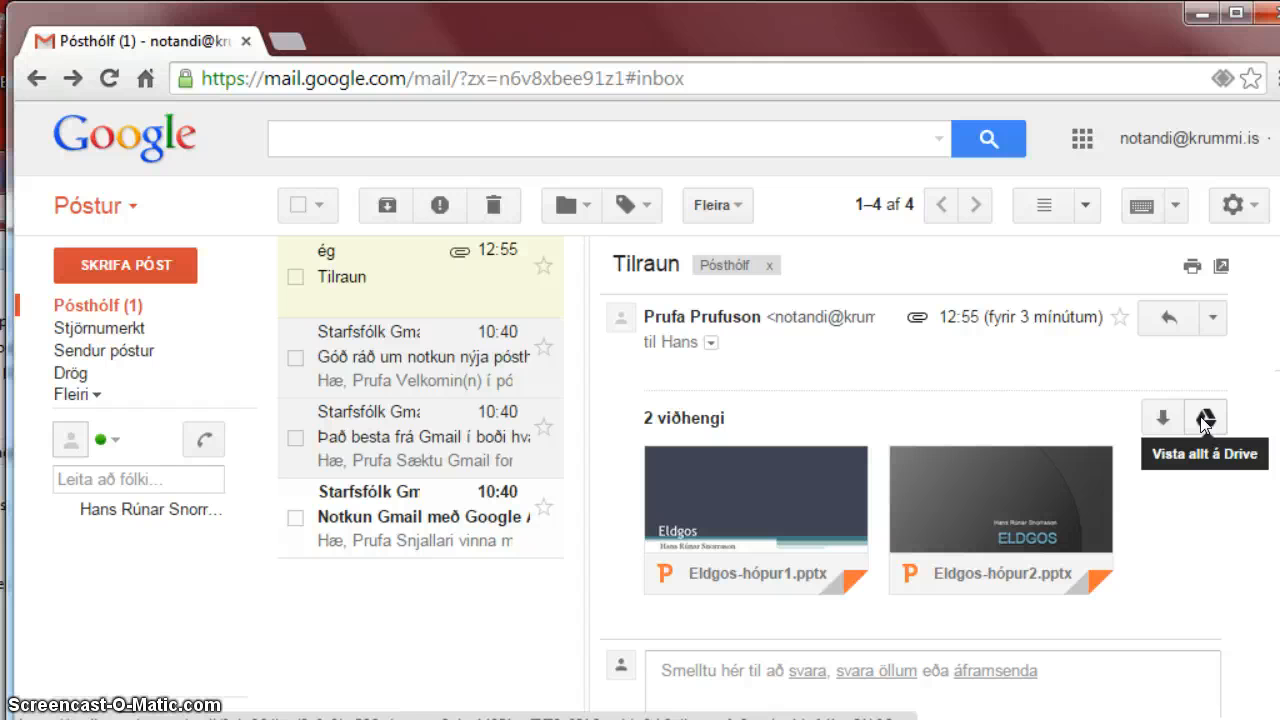
left_click(1167, 320)
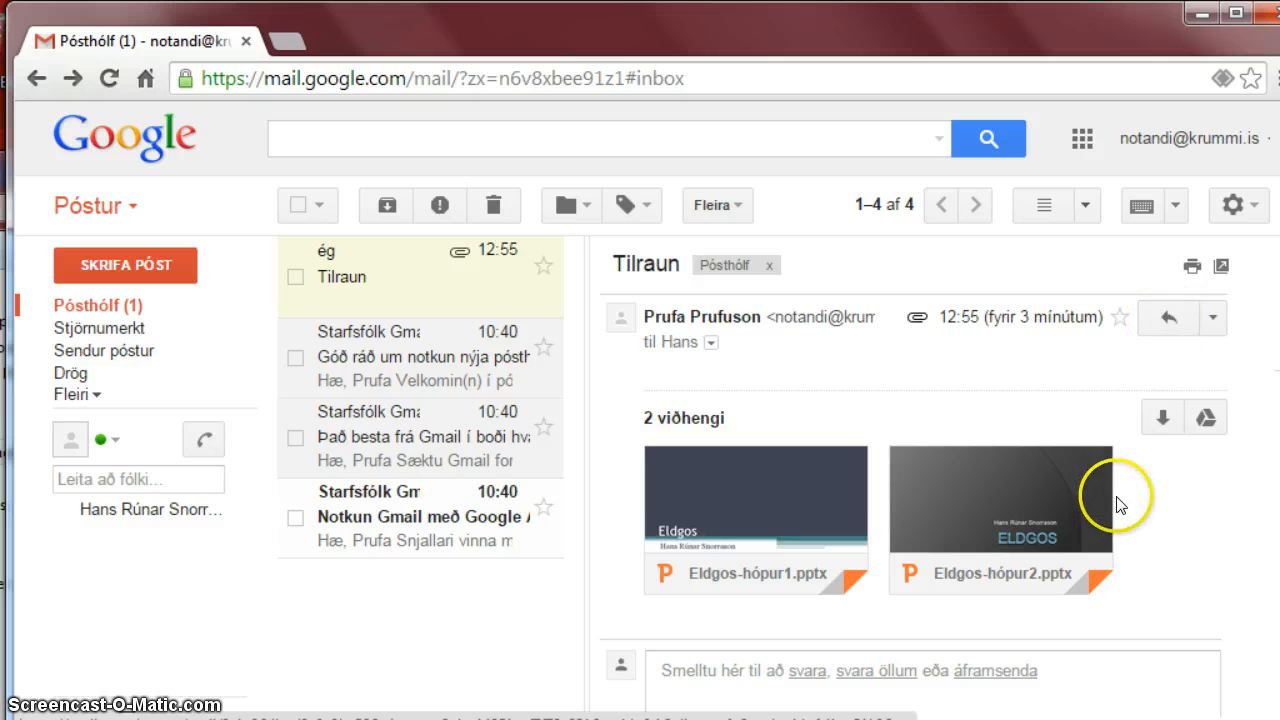
scroll(1000, 515, "down", 2)
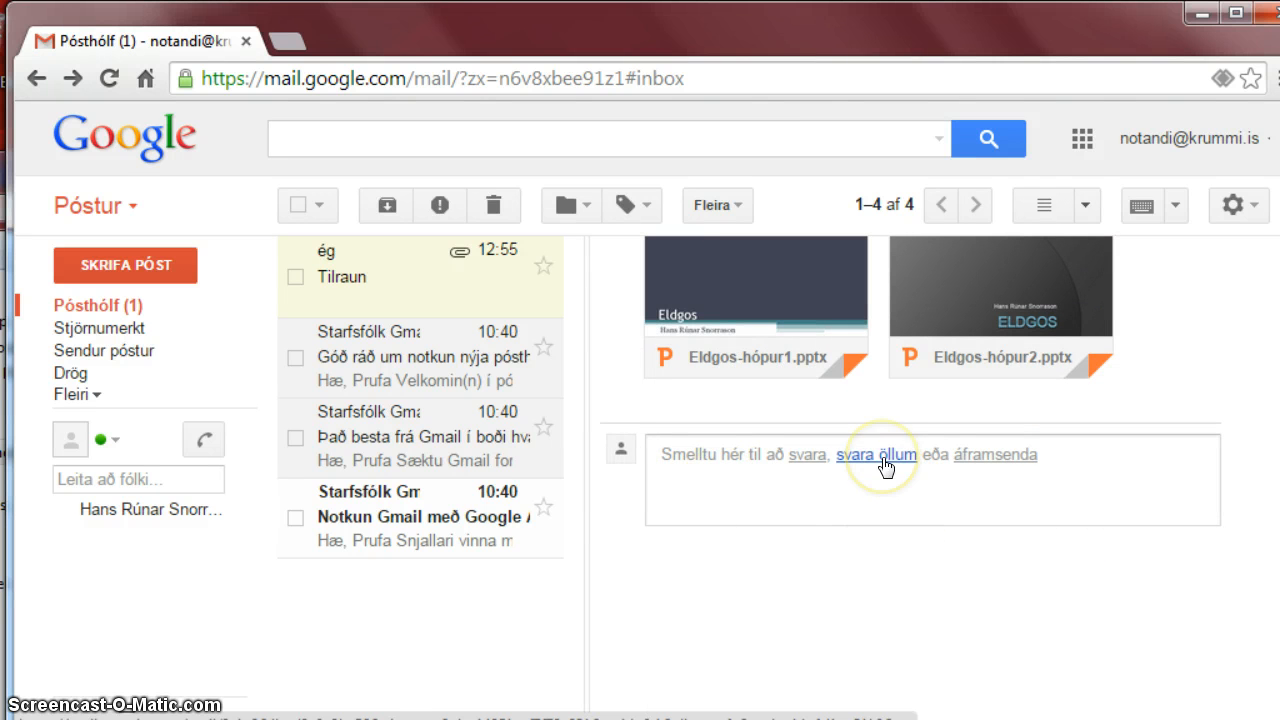
scroll(883, 465, "up", 2)
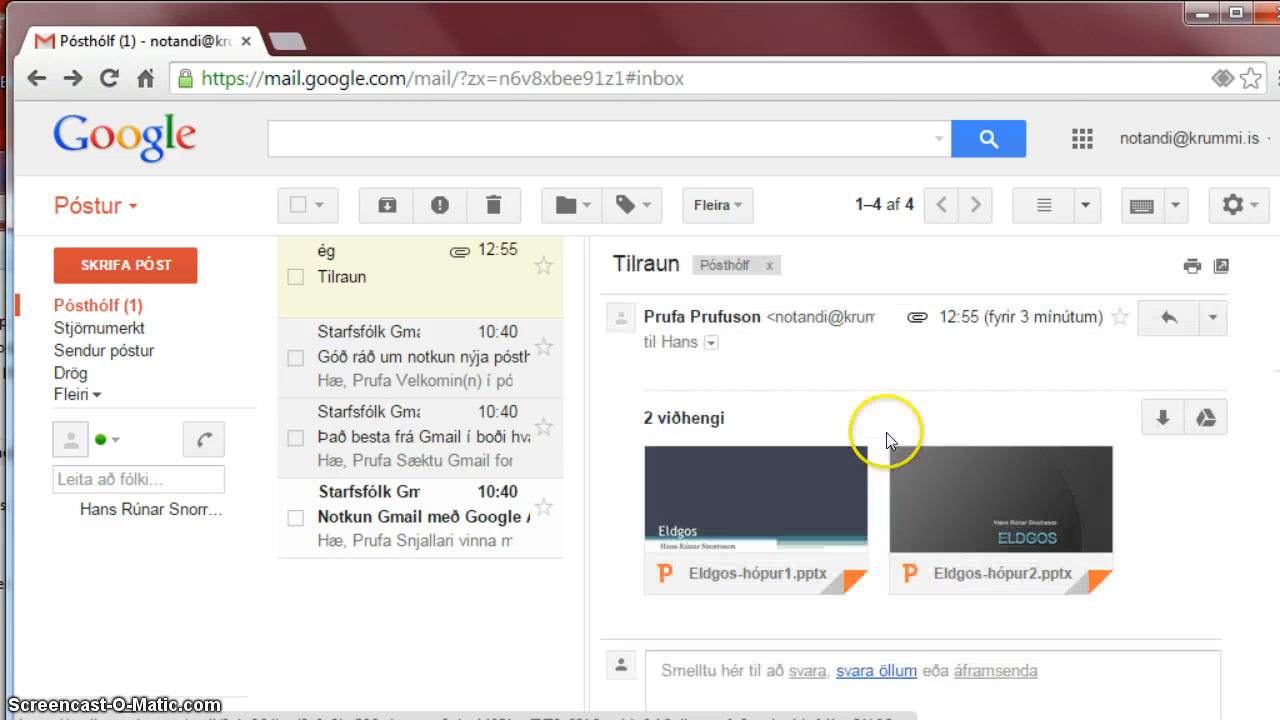
left_click(1212, 317)
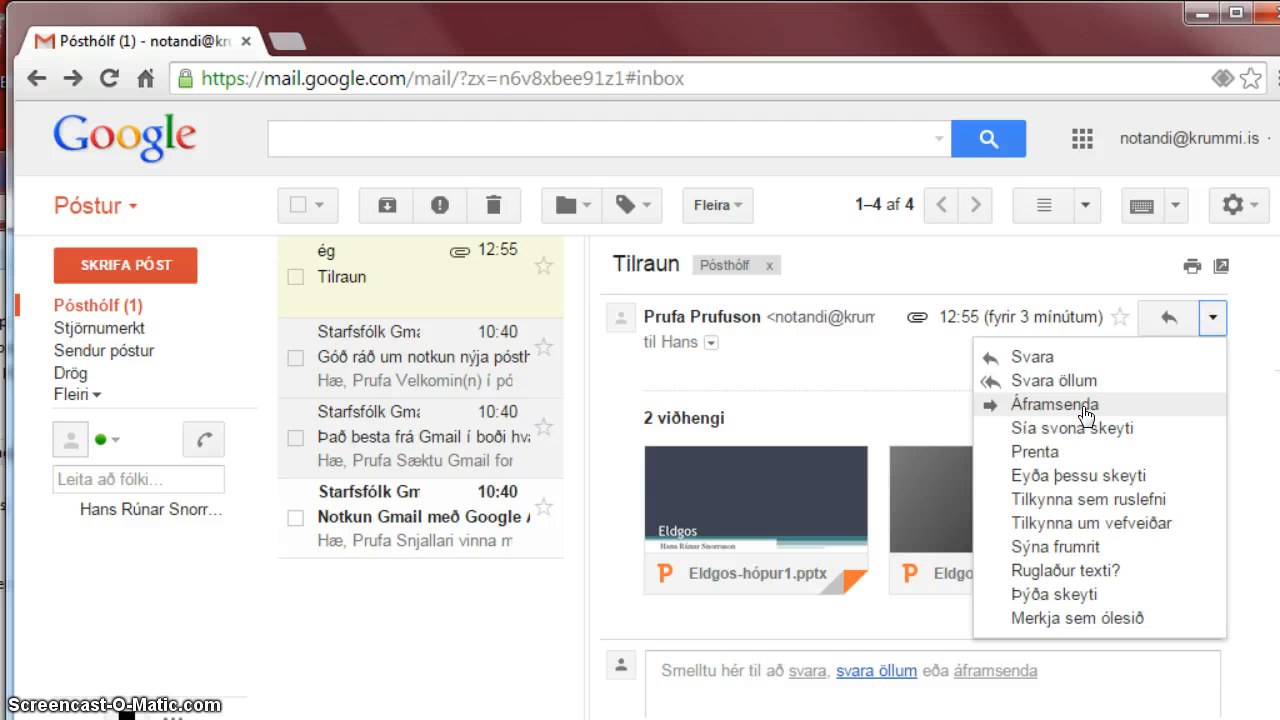
Reply "Flott hjá þér !" to the Tilraun message and reopen the two-message thread.
left_click(1167, 320)
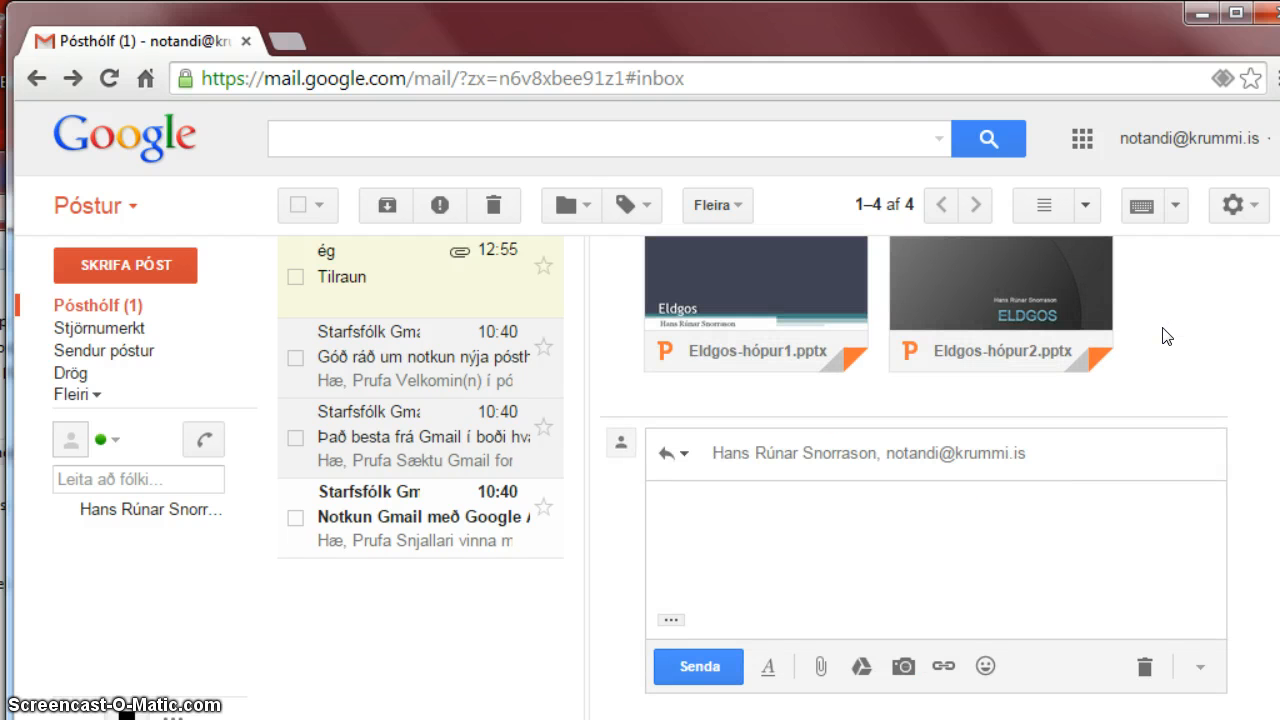
type("Flott hjá þér ")
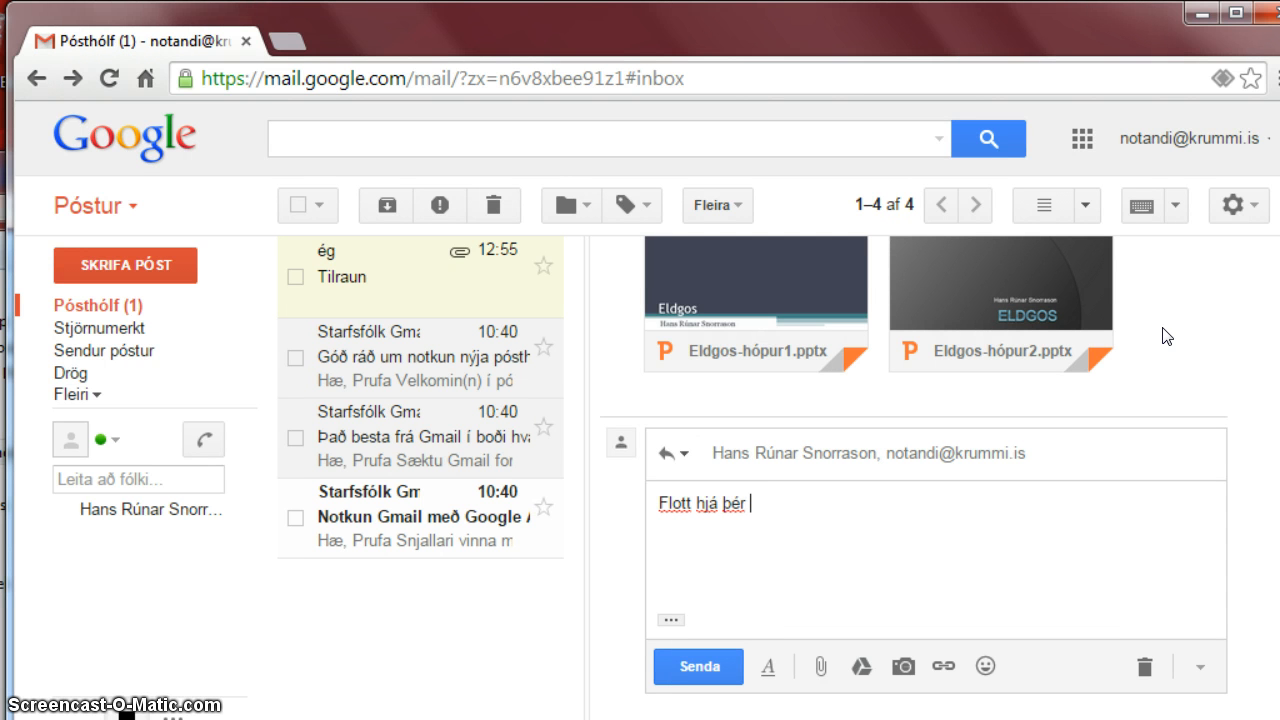
type("!")
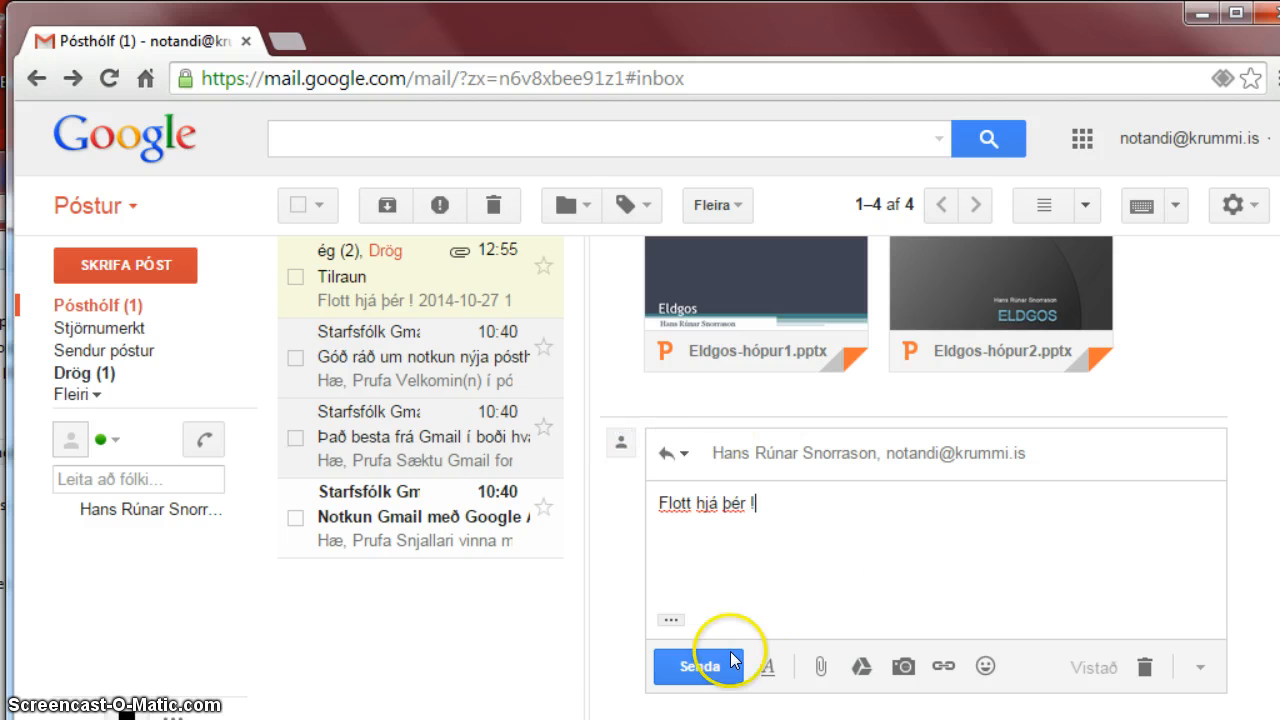
left_click(706, 676)
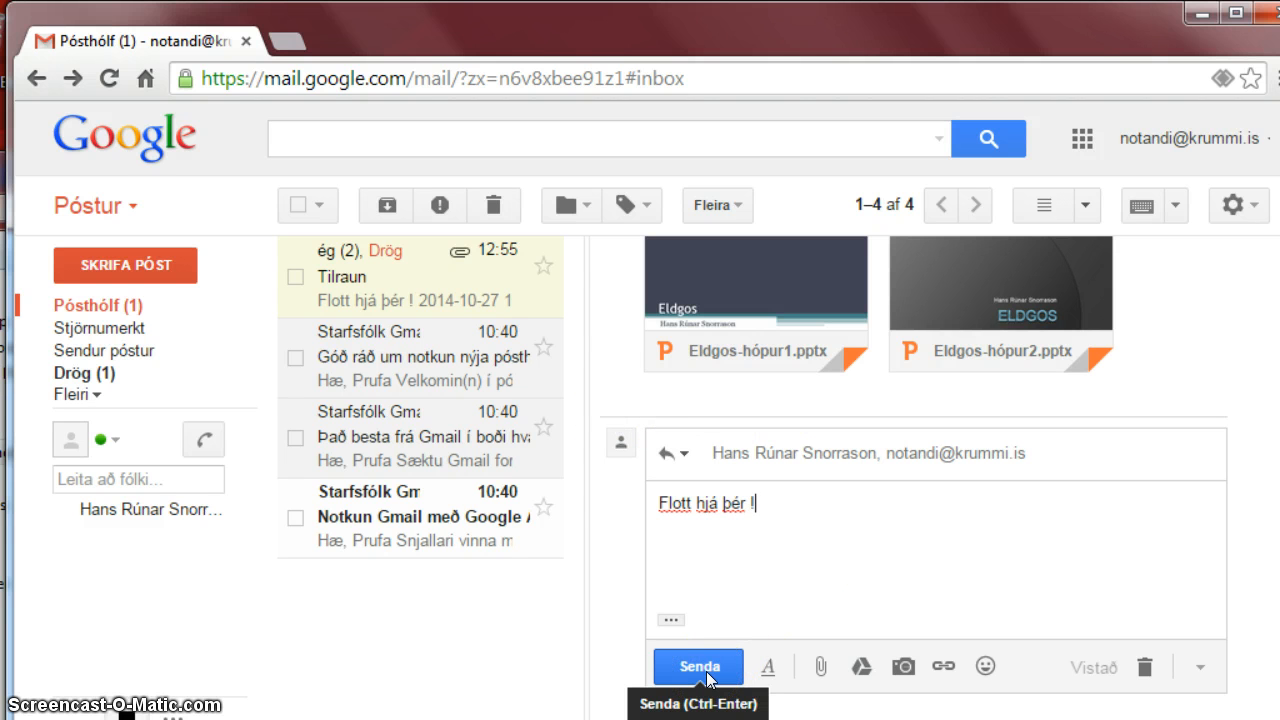
left_click(703, 670)
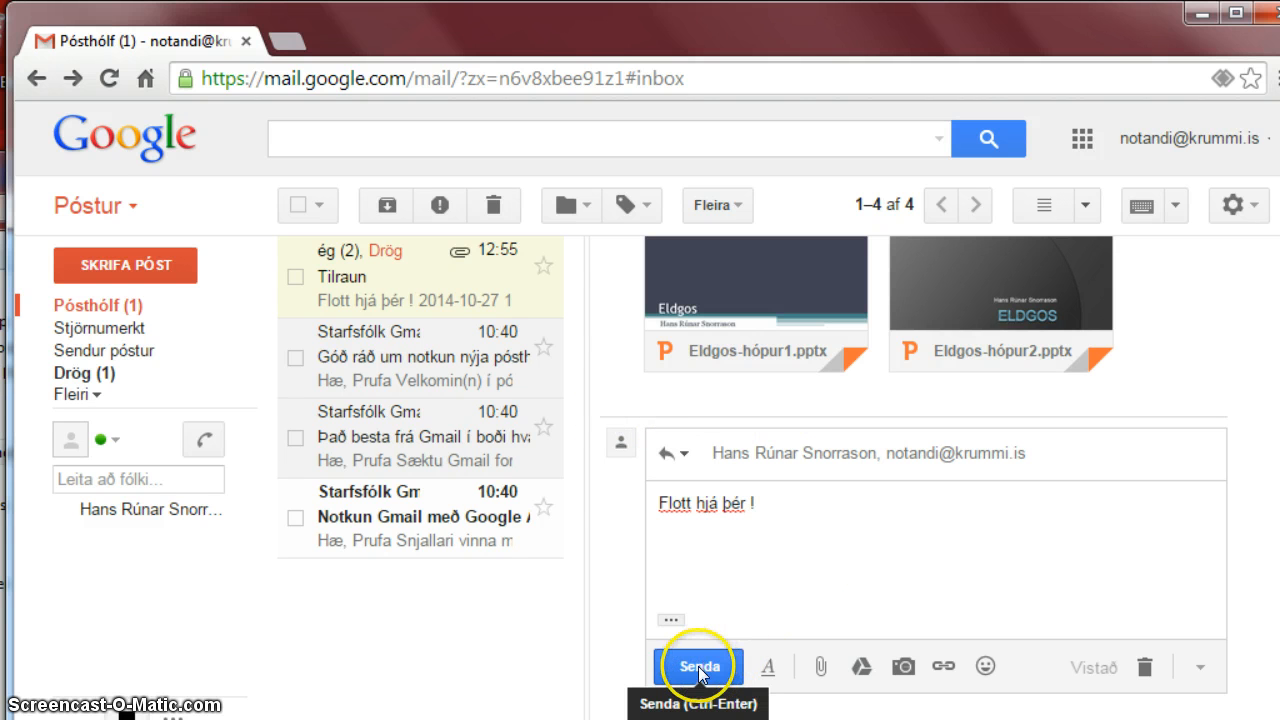
left_click(699, 668)
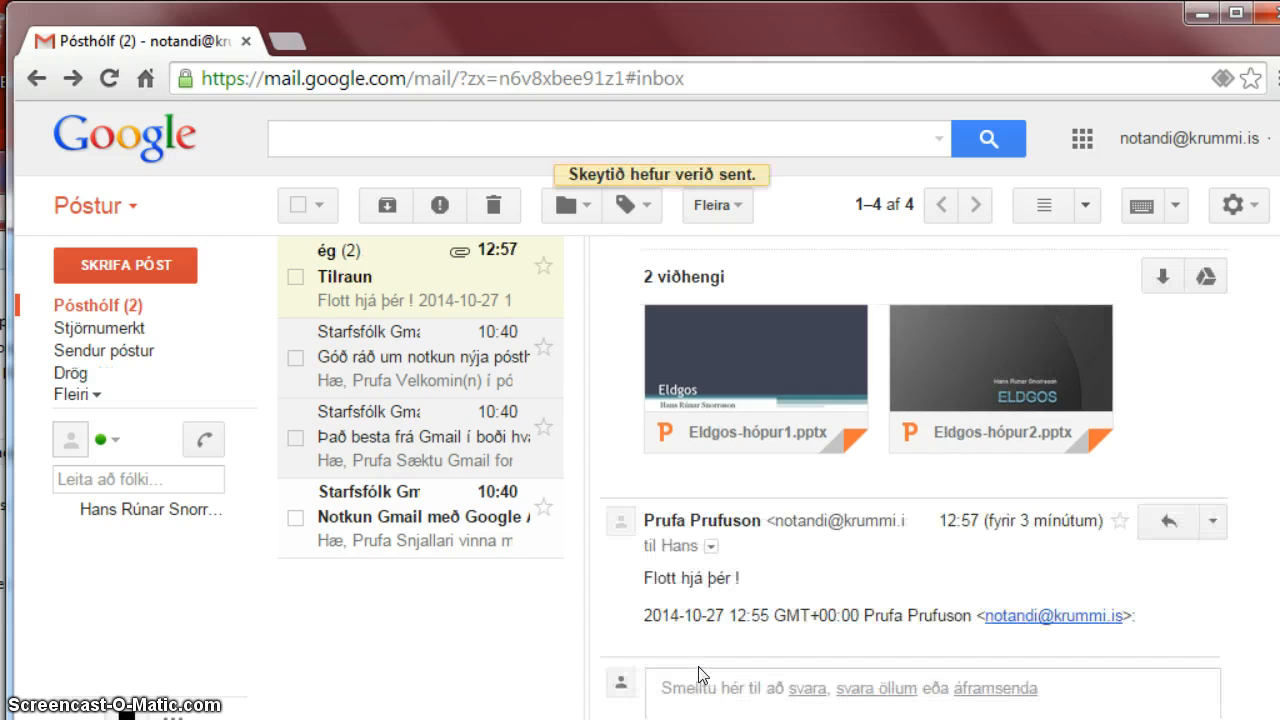
left_click(375, 332)
left_click(345, 280)
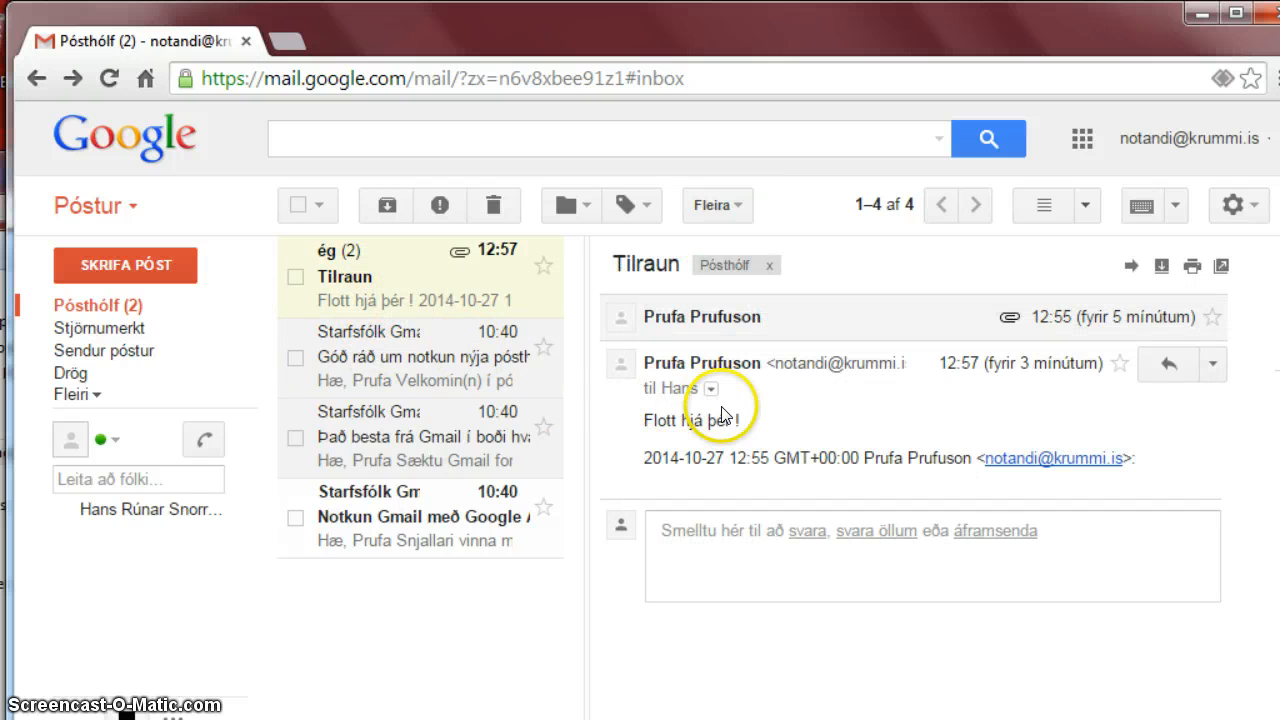